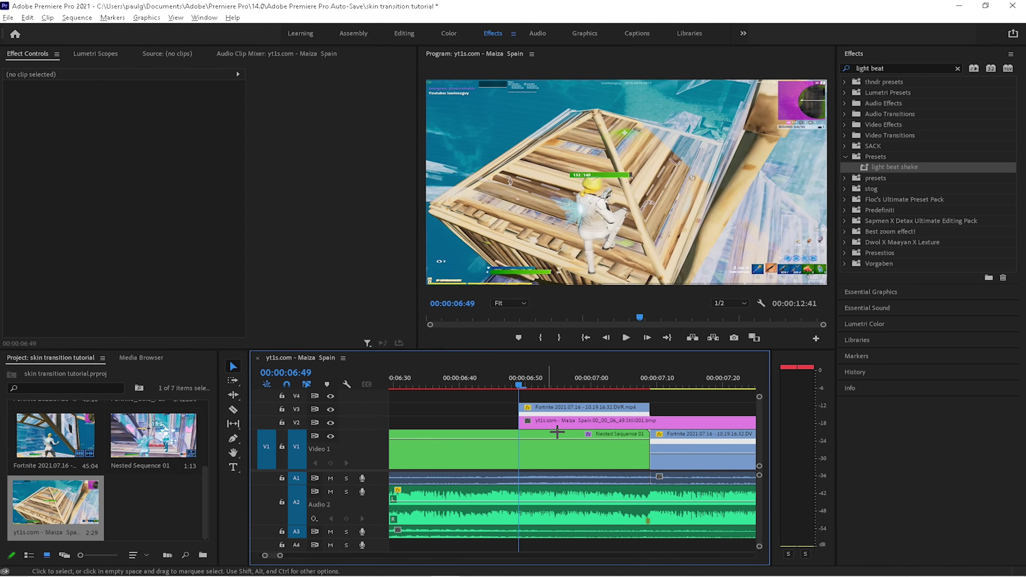
Trim the still image on V2 to end together with the short Fortnite clip above it on V3, and save the project
key("minus")
key("minus")
key("minus")
key("minus")
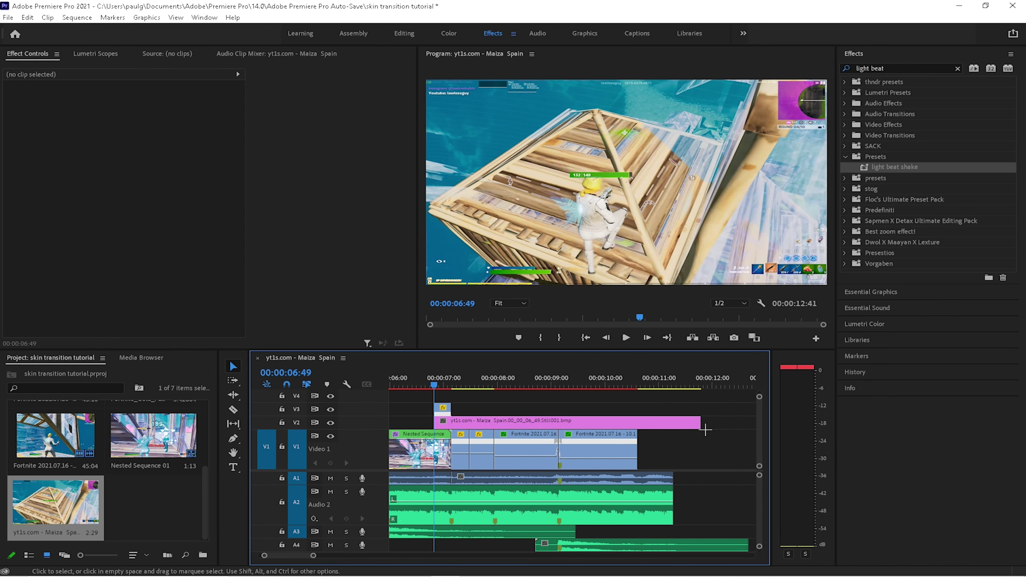
left_click_drag(705, 423, 699, 423)
left_click_drag(525, 424, 451, 423)
key("equal")
key("equal")
key("equal")
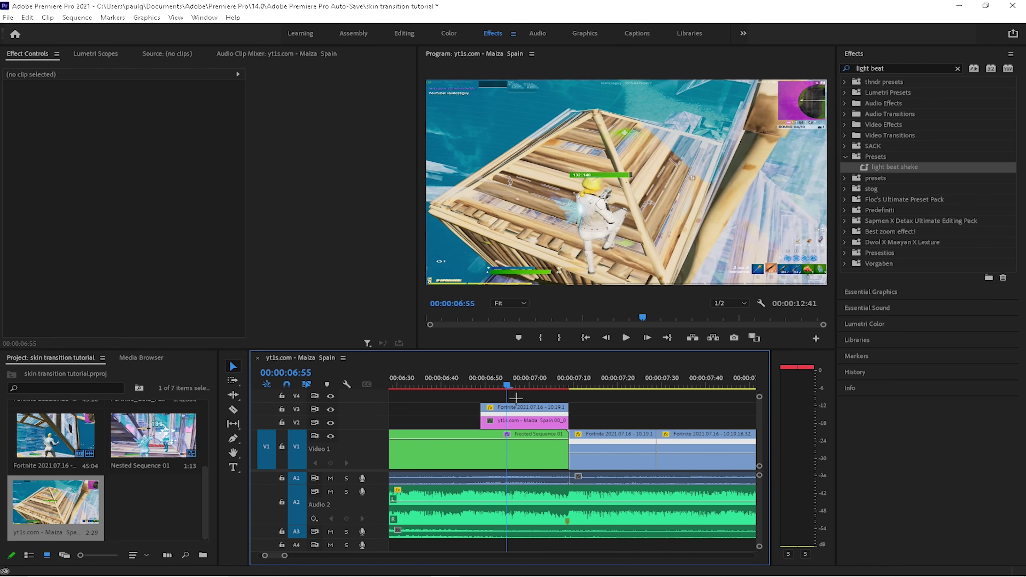
key("equal")
key("equal")
key("ctrl+s")
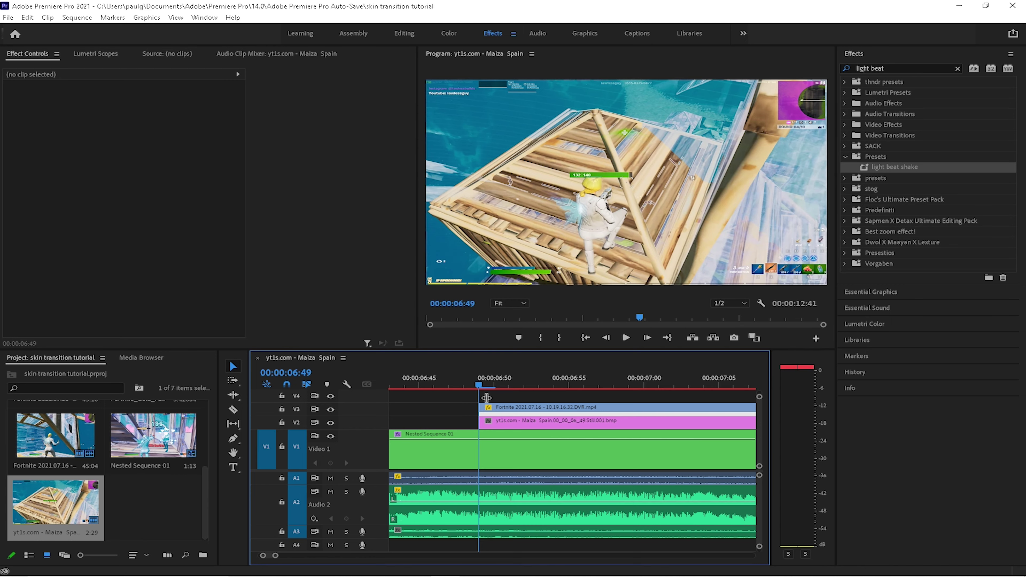
Nest the Fortnite clip on V3 and the still image on V2 as two separate sequences with their default names
left_click(489, 407)
right_click(517, 409)
left_click(570, 323)
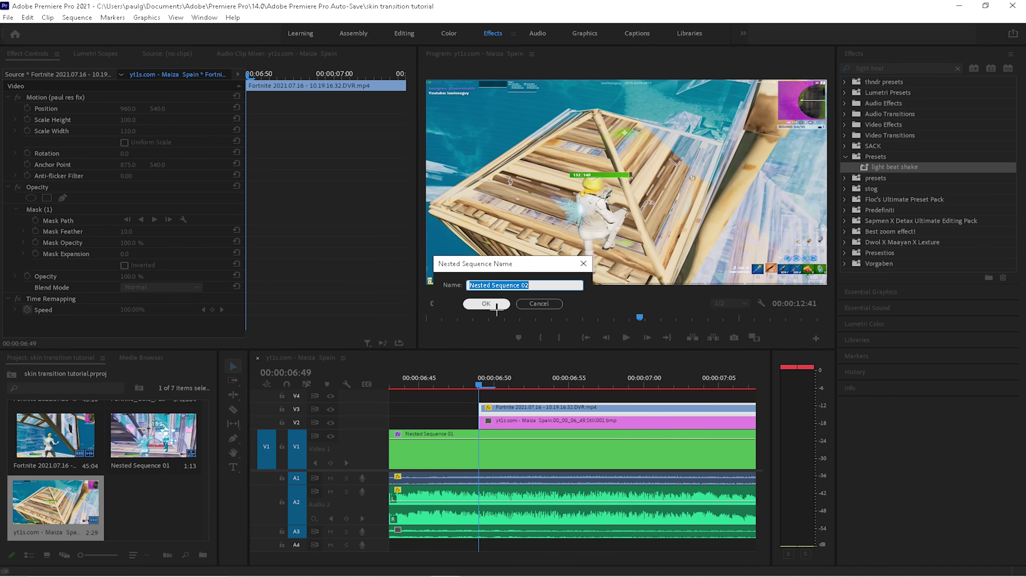
left_click(497, 305)
right_click(506, 421)
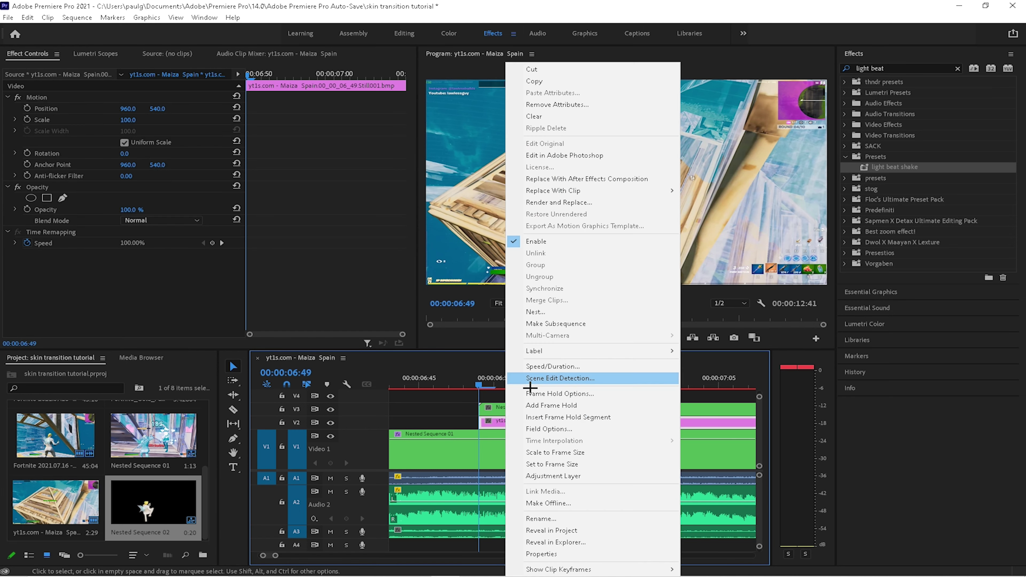
left_click(537, 311)
left_click(496, 306)
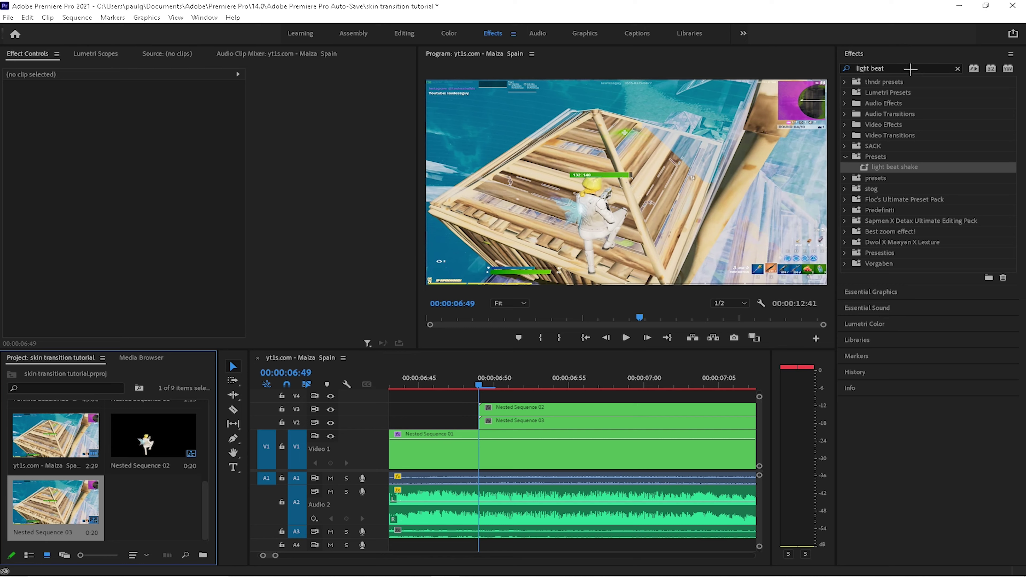
Search the effects for "s_blur" and apply S_BlurMoCurves to both nested sequences on V3 and V2
left_click(910, 70)
key("ctrl+a")
key("BackSpace")
type("s_blu")
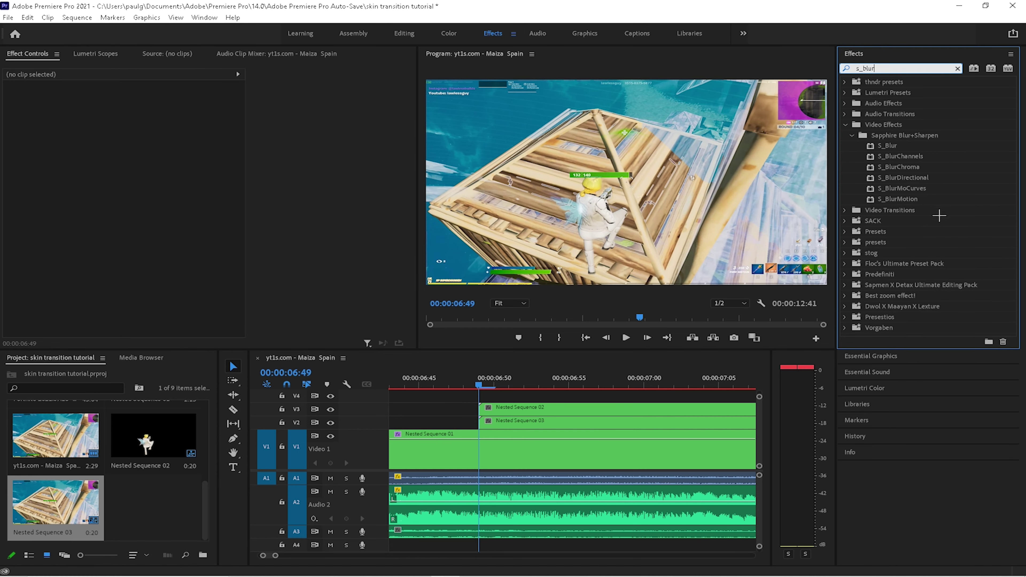
left_click_drag(921, 189, 562, 408)
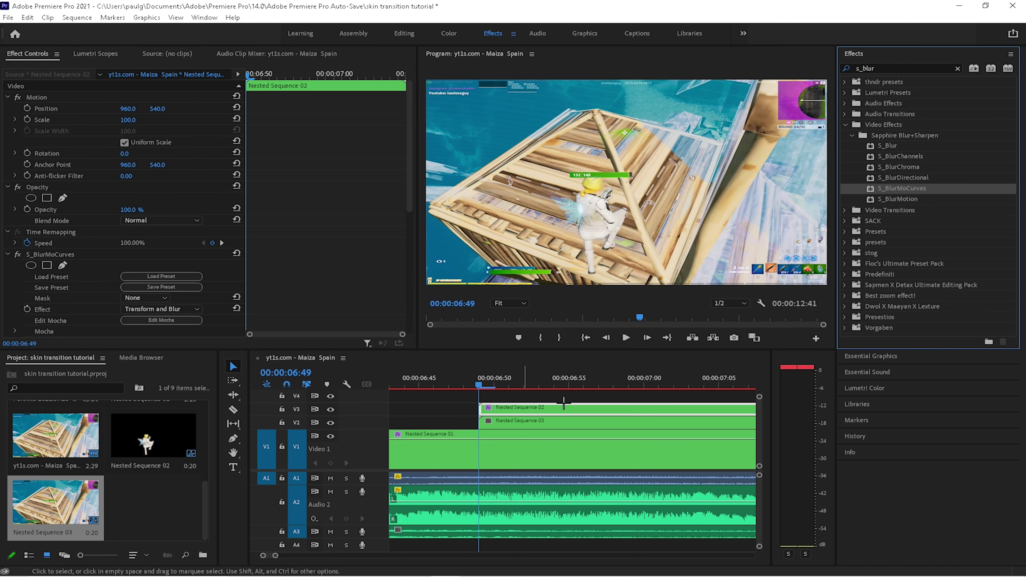
left_click_drag(902, 188, 521, 429)
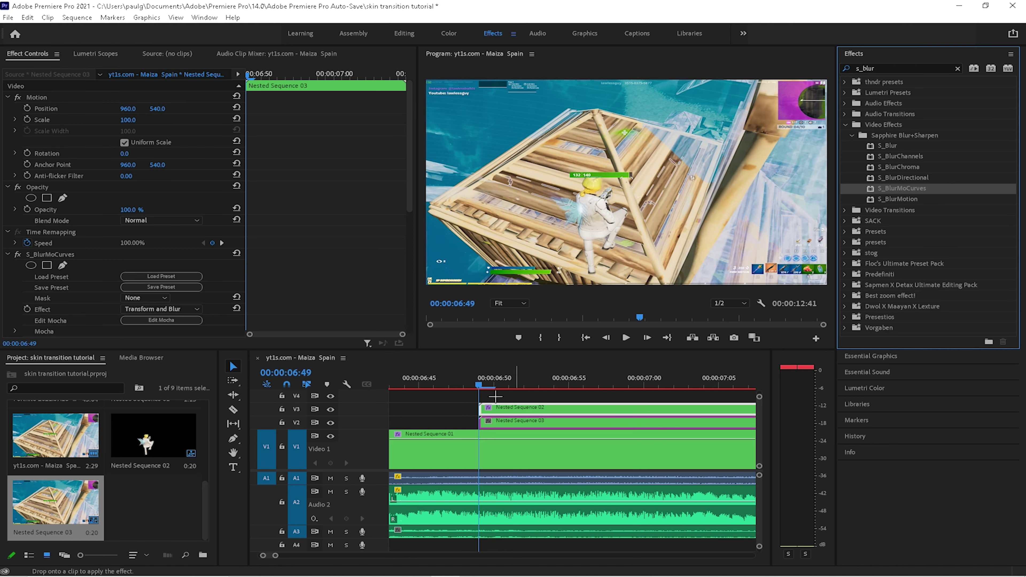
Turn on Shift Y animation in S_BlurMoCurves for the V3 nested sequence at its first frame, 00:00:06:49
left_click(525, 409)
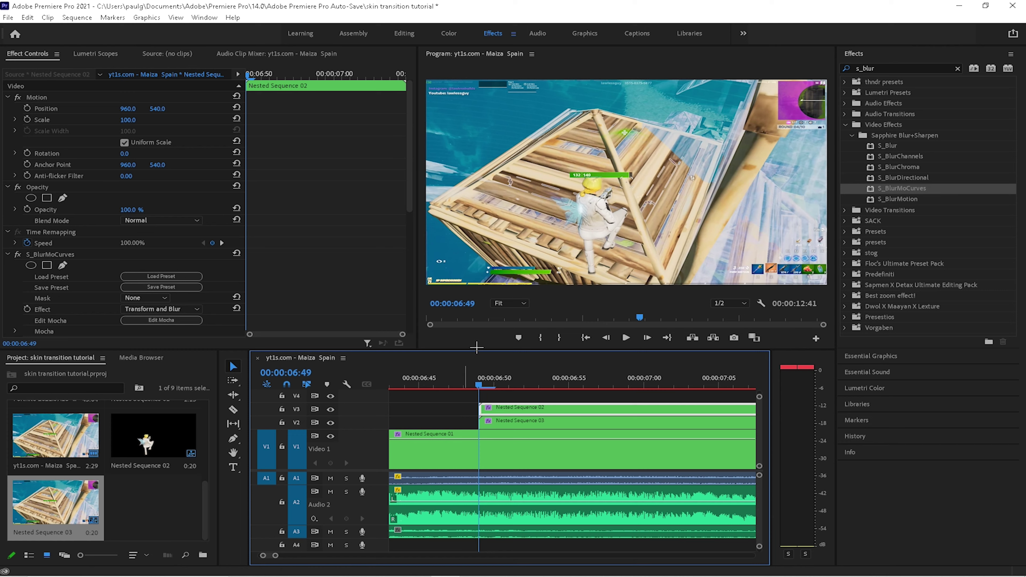
scroll(307, 234, "down", 6)
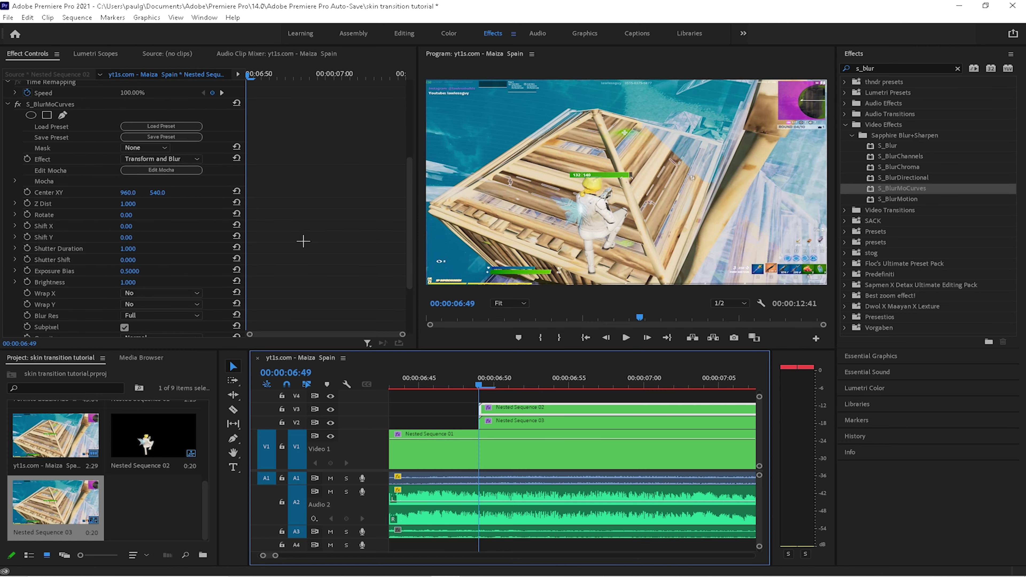
scroll(299, 227, "down", 4)
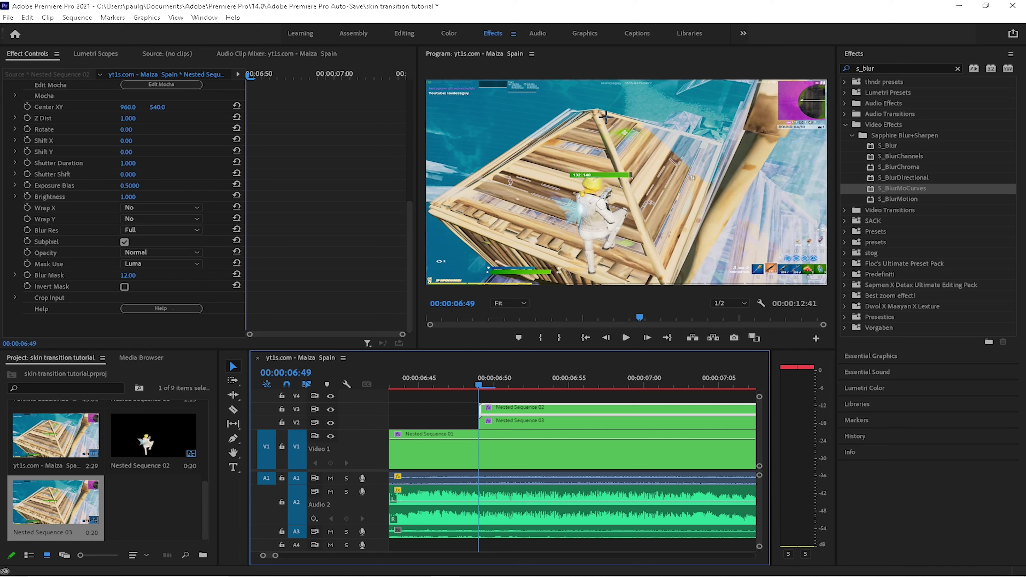
scroll(299, 242, "up", 4)
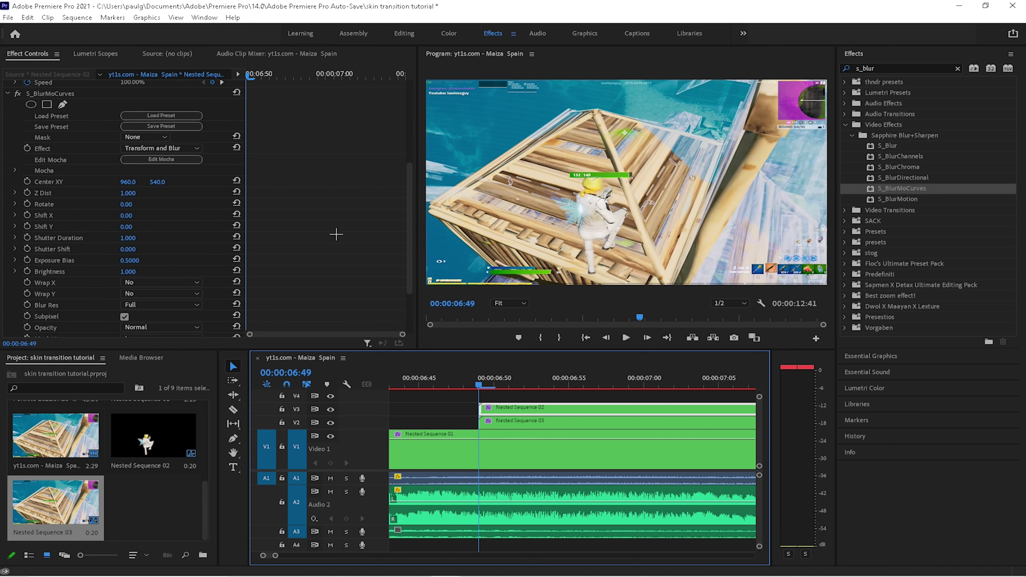
scroll(311, 265, "down", 2)
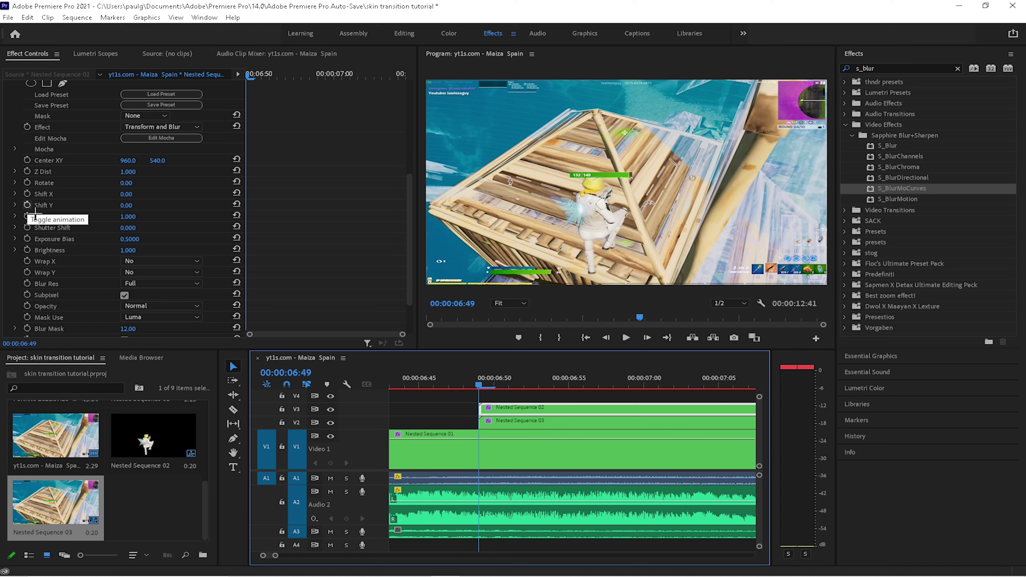
left_click(26, 205)
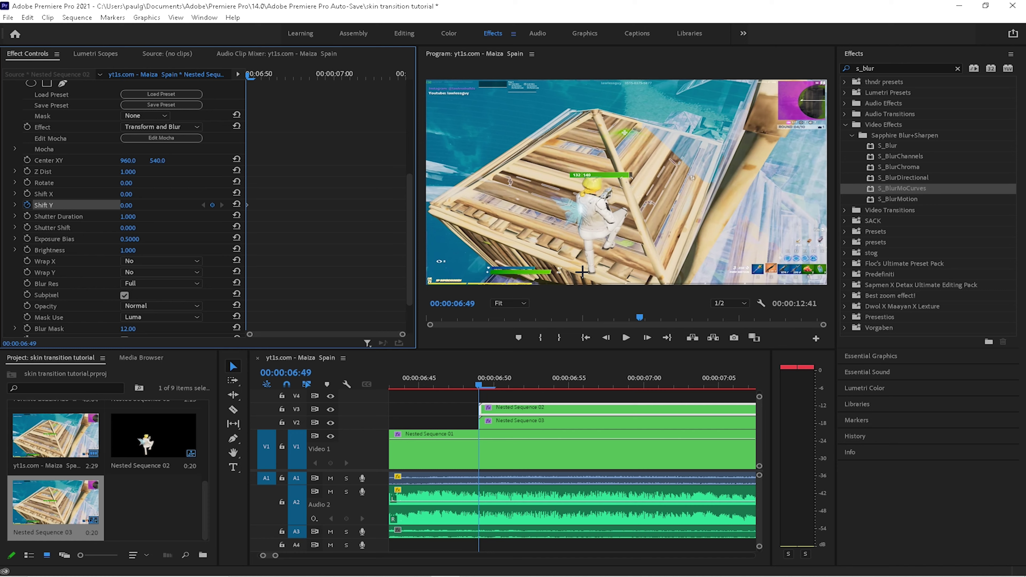
Add a Shift Y keyframe with the value 0 at the end of the V3 nested sequence, 00:00:07:09
scroll(521, 430, "down", 4)
scroll(501, 420, "down", 1)
scroll(483, 415, "up", 3)
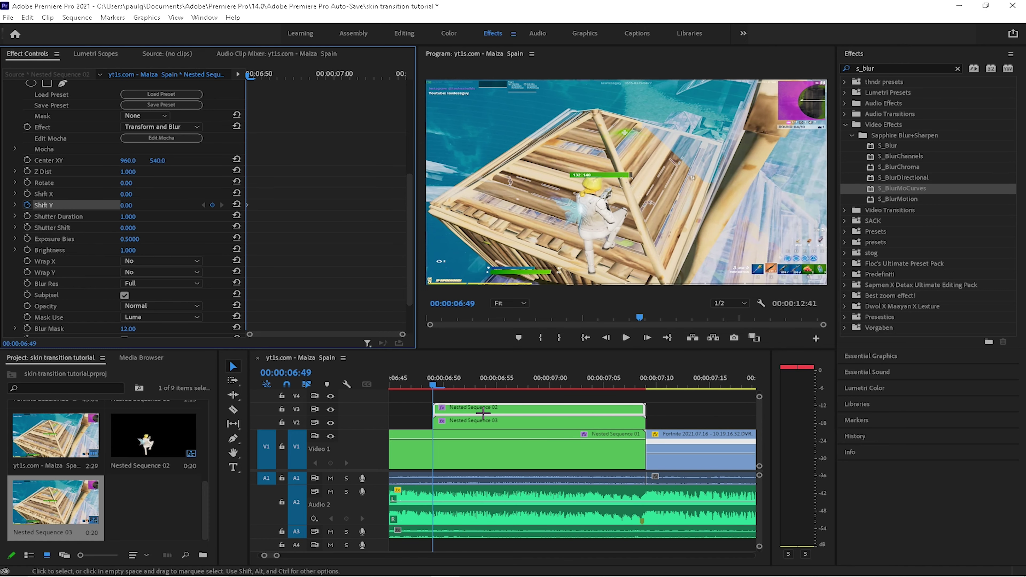
left_click_drag(265, 84, 401, 85)
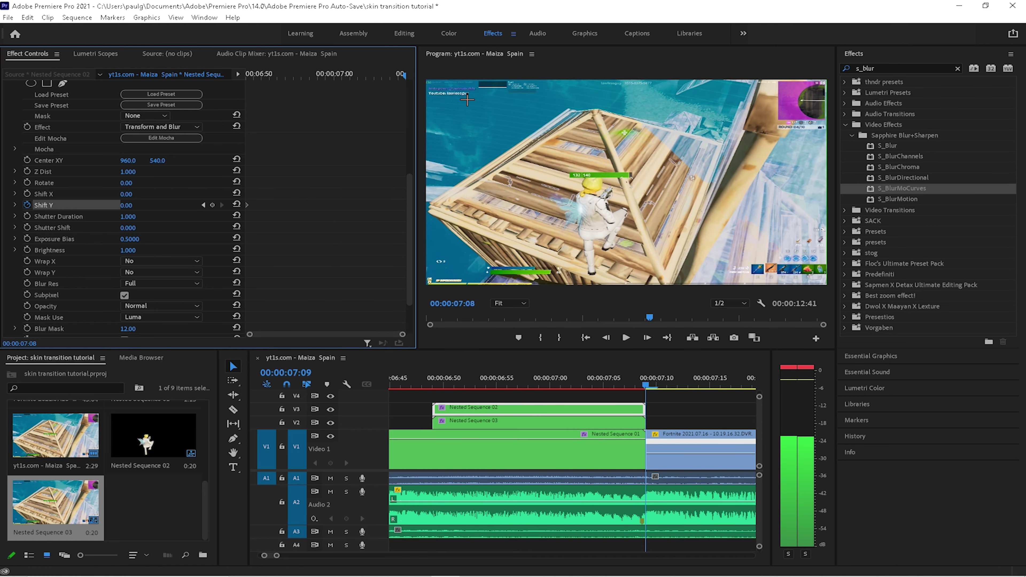
scroll(263, 235, "down", 2)
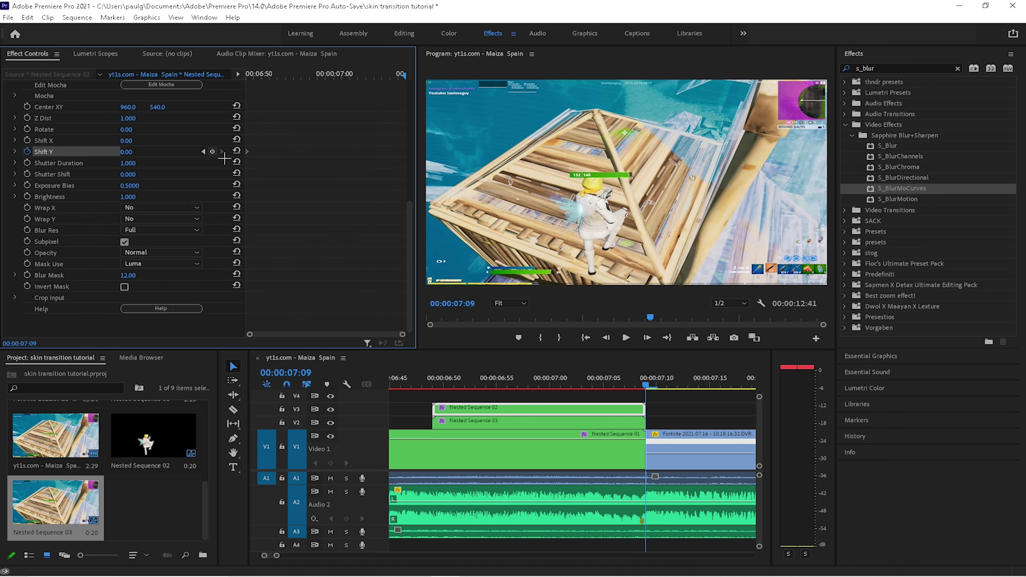
left_click(212, 152)
Raise Shift Y by eye on the first-frame keyframe, and set it to 372.30 at 00:00:06:51
left_click_drag(404, 77, 221, 96)
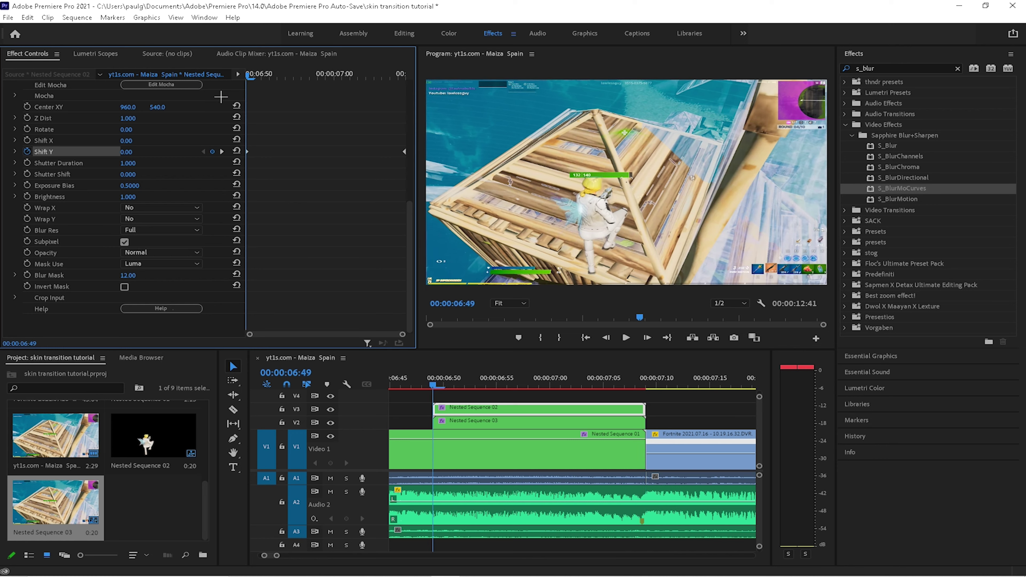
left_click_drag(146, 157, 191, 158)
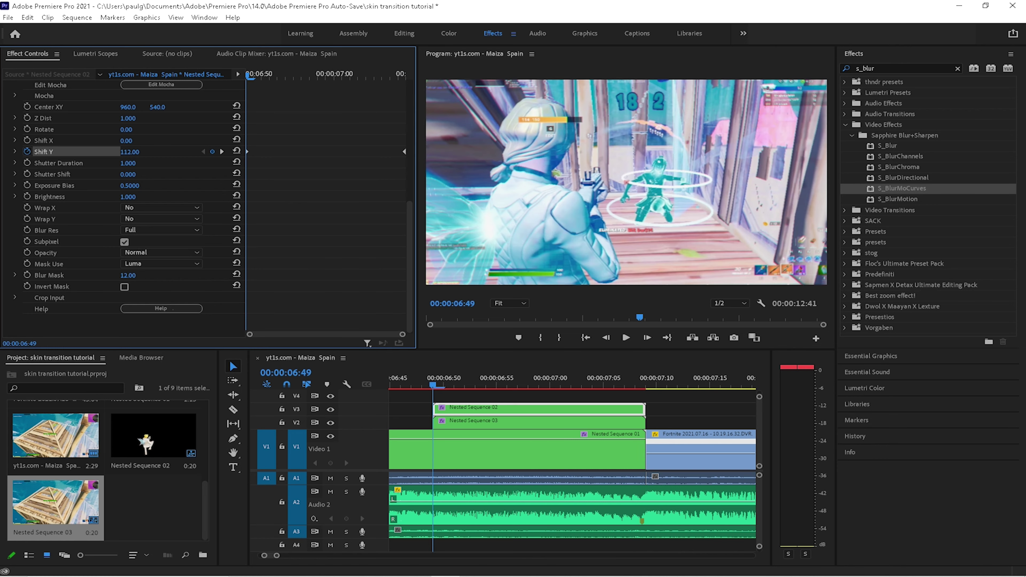
mouse_move(435, 388)
left_mouse_down()
mouse_move(449, 390)
mouse_move(422, 390)
mouse_move(454, 390)
left_mouse_up()
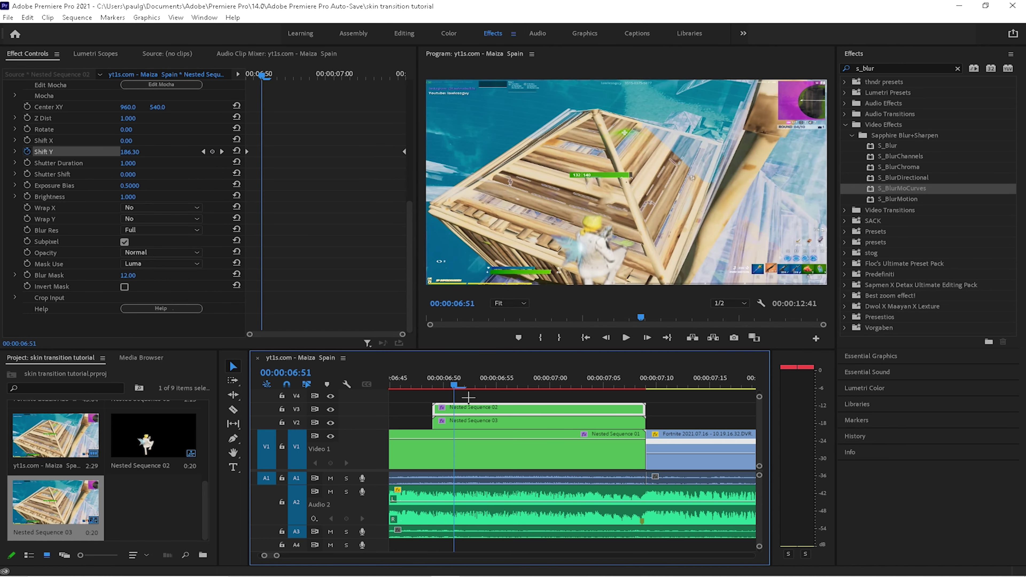
left_click_drag(134, 160, 188, 160)
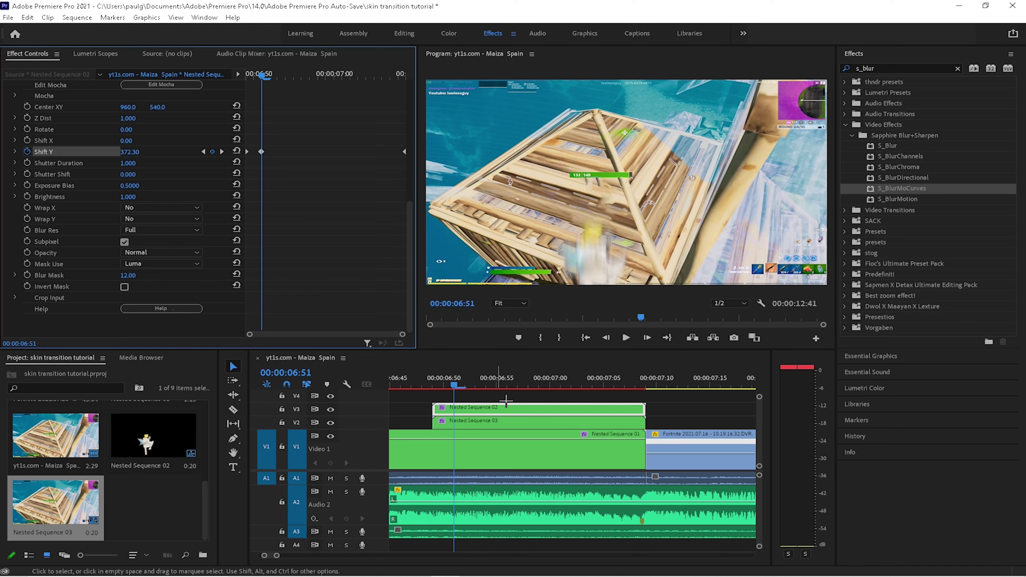
Set the Shift Y keyframe at 00:00:06:51 to 500
left_click(132, 153)
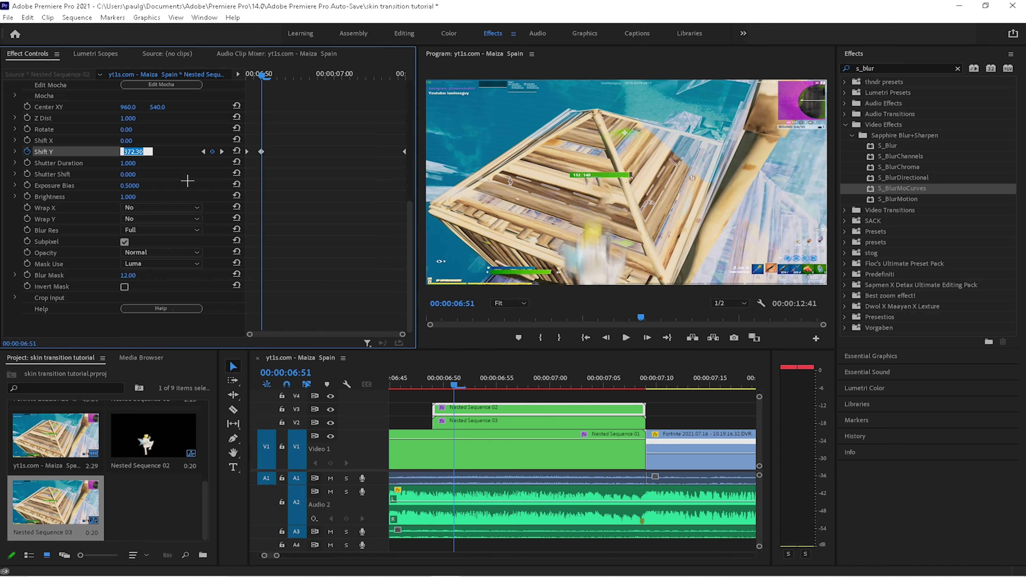
type("1")
key("Return")
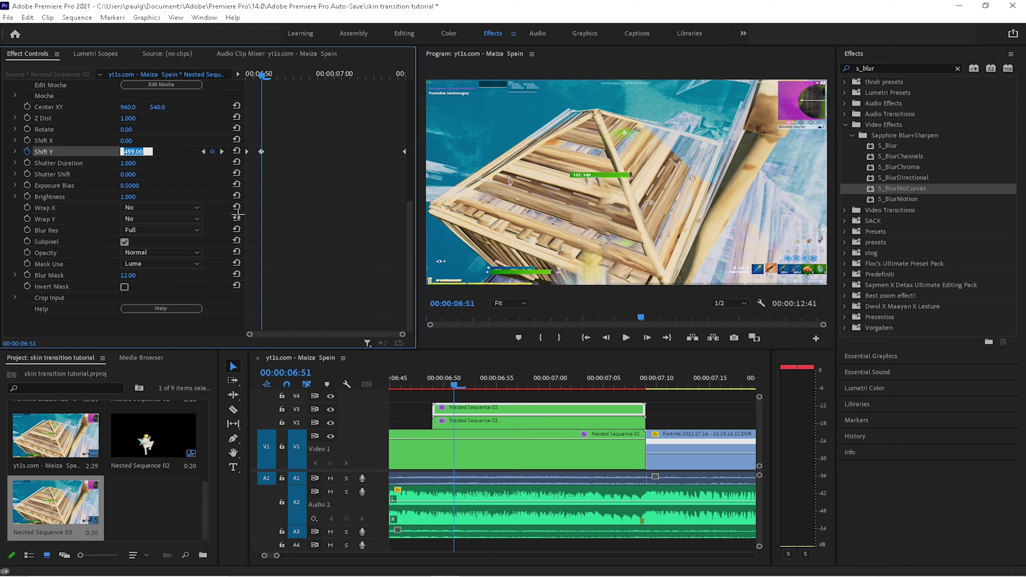
type("500")
key("Return")
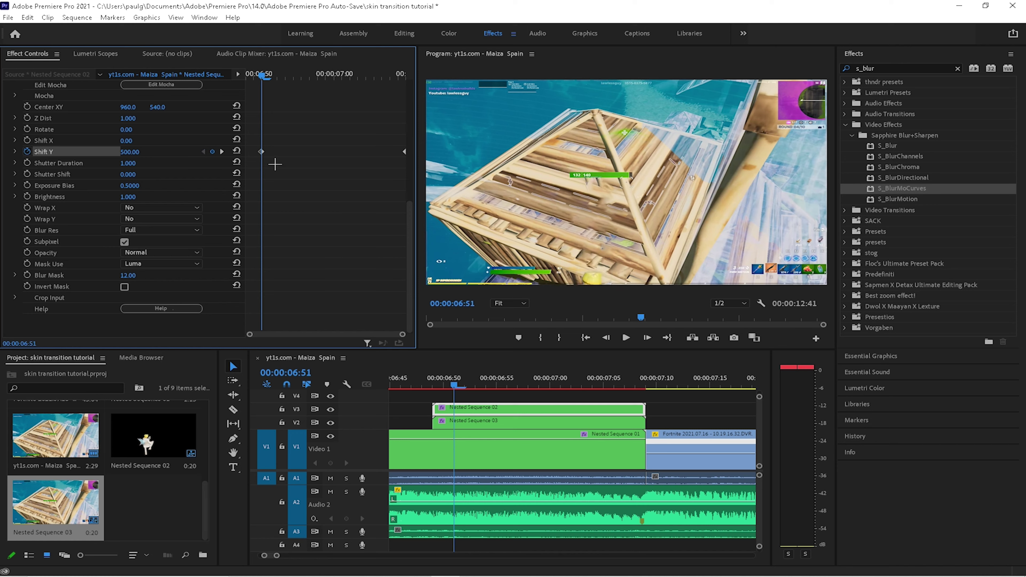
Try the Shift Y keyframe of 500 at 00:00:06:49 and 00:00:06:50, and put it back at 00:00:06:51
key("Left")
key("Left")
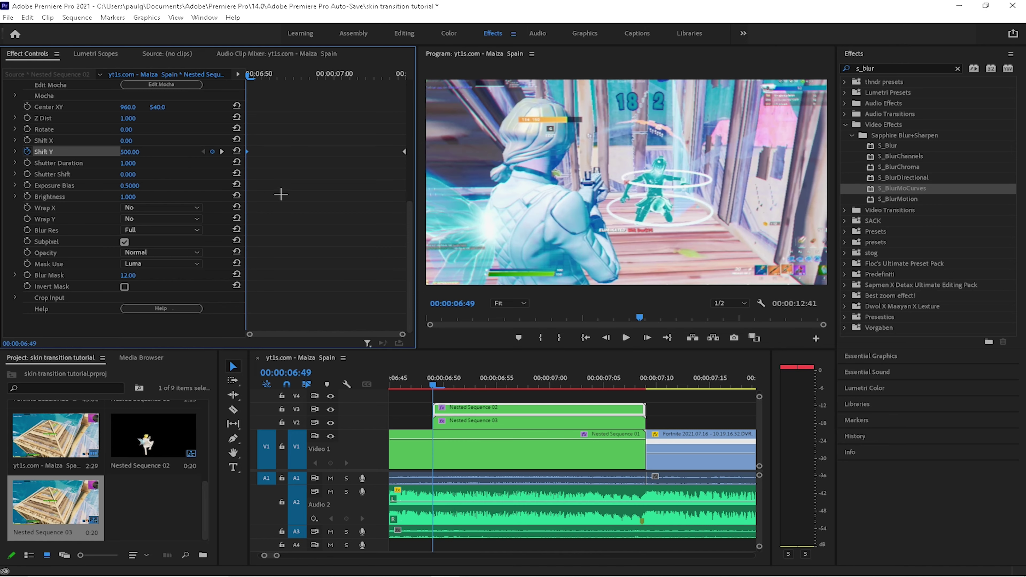
key("Right")
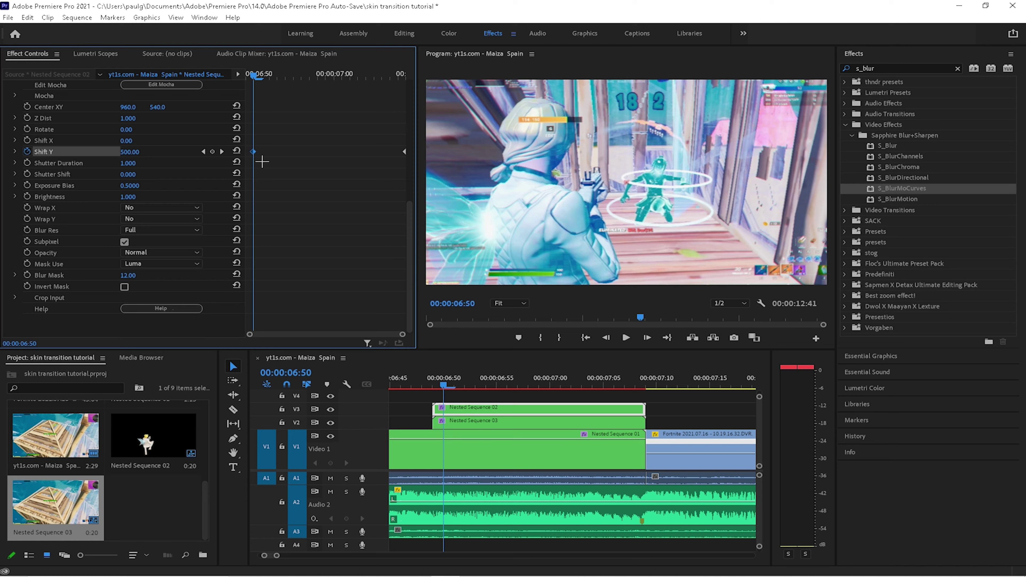
left_click(468, 396)
key("Right")
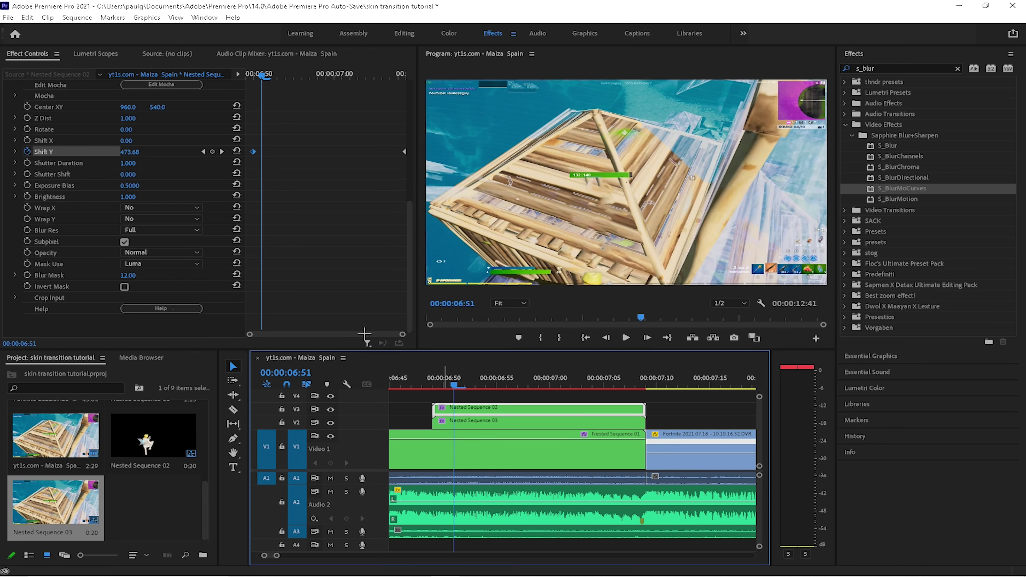
left_click_drag(253, 152, 261, 152)
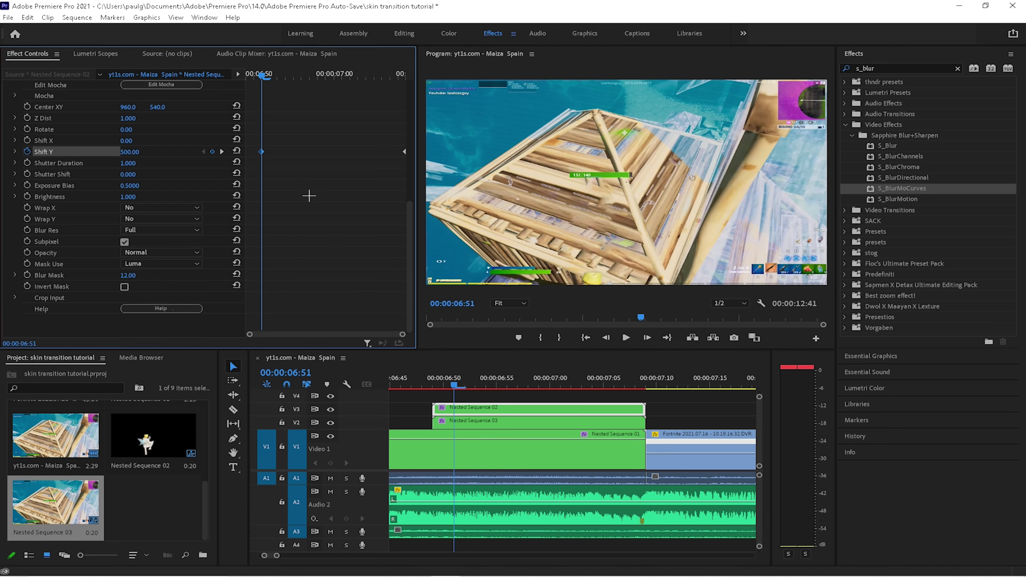
Set the Shift Y keyframe at 00:00:06:51 to 570 and move it to the first frame of the nested sequence
left_click(138, 153)
type("550")
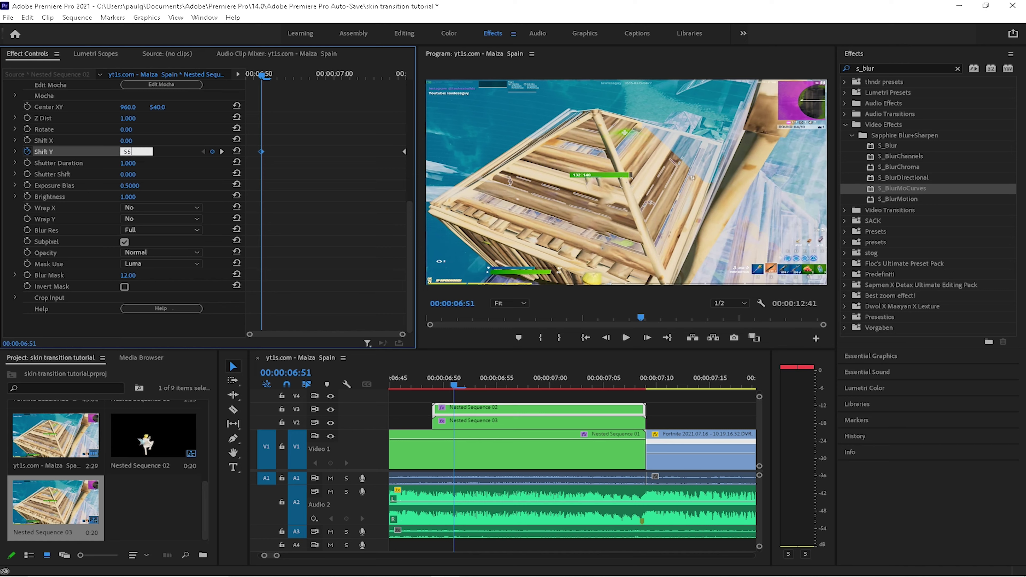
key("Return")
left_click(137, 152)
type("570")
key("Return")
left_click_drag(262, 152, 209, 160)
Apply Ease In to the final Shift Y keyframe of the V3 nested sequence
right_click(404, 152)
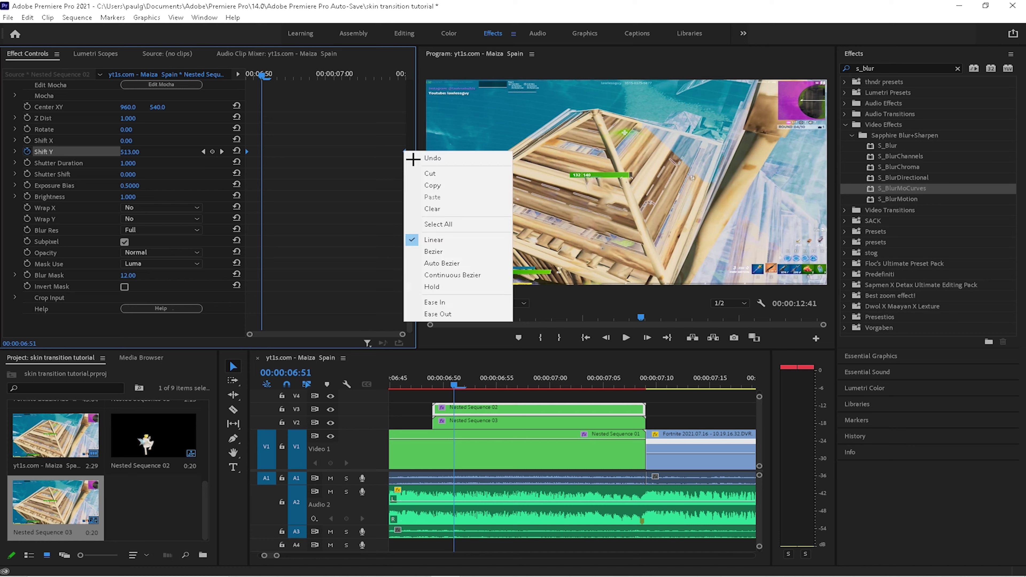
left_click(446, 306)
scroll(339, 231, "up", 8)
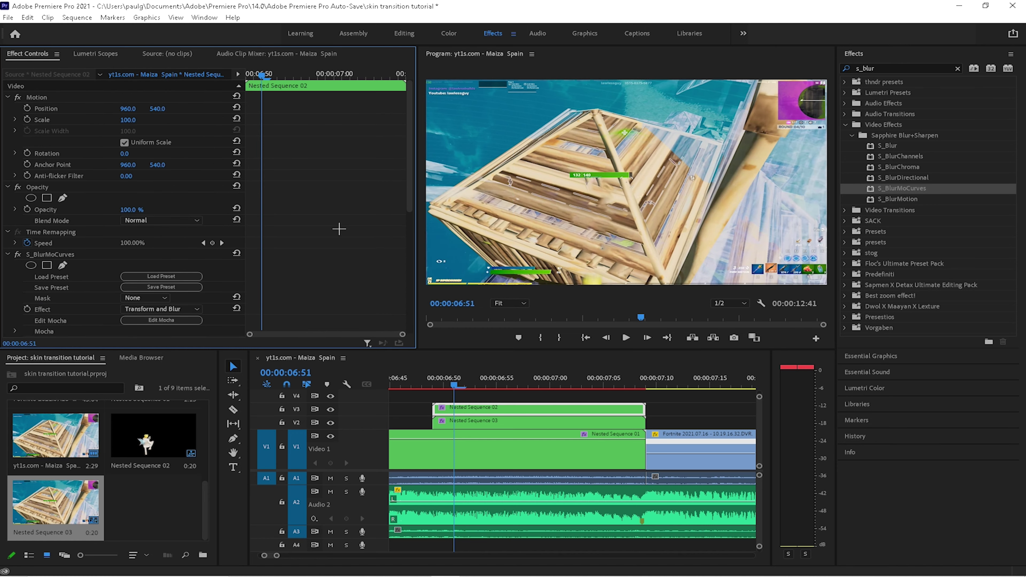
scroll(341, 233, "down", 3)
scroll(341, 234, "up", 5)
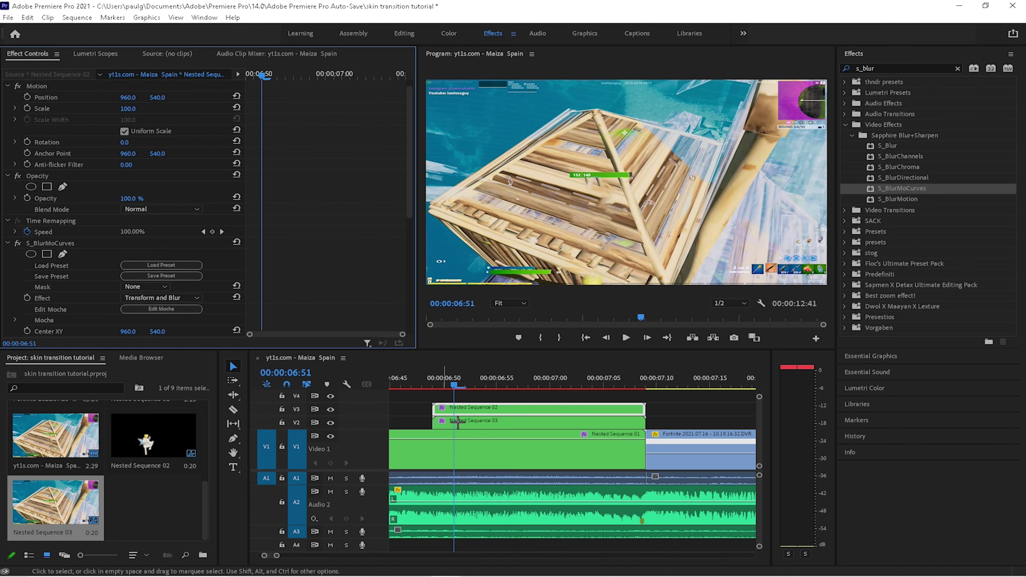
Add a Shift Y keyframe of -1080 to S_BlurMoCurves at the first frame of the V2 nested sequence, 00:00:06:49
left_click(474, 427)
scroll(336, 252, "down", 10)
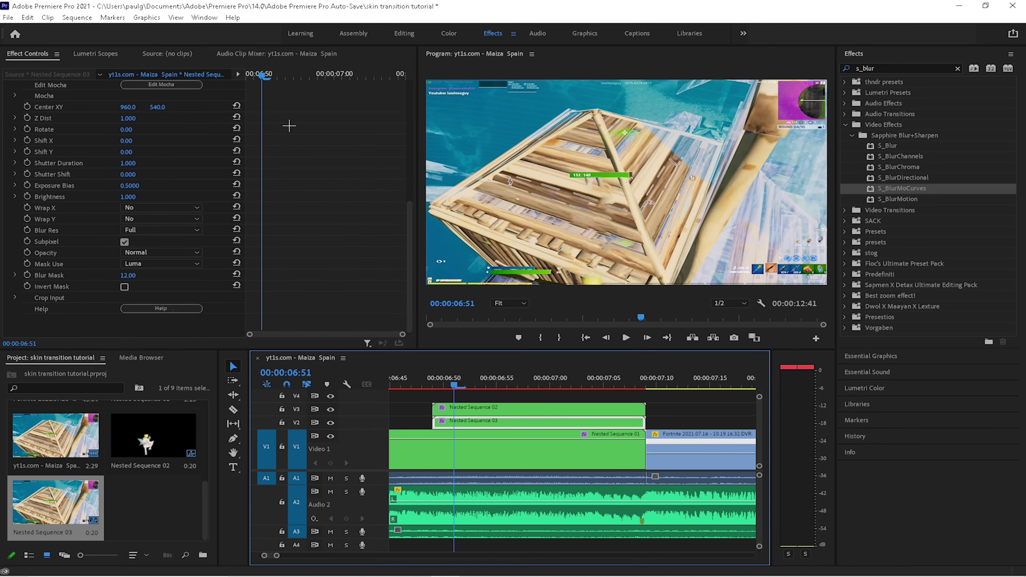
left_click_drag(265, 75, 250, 76)
scroll(340, 231, "up", 5)
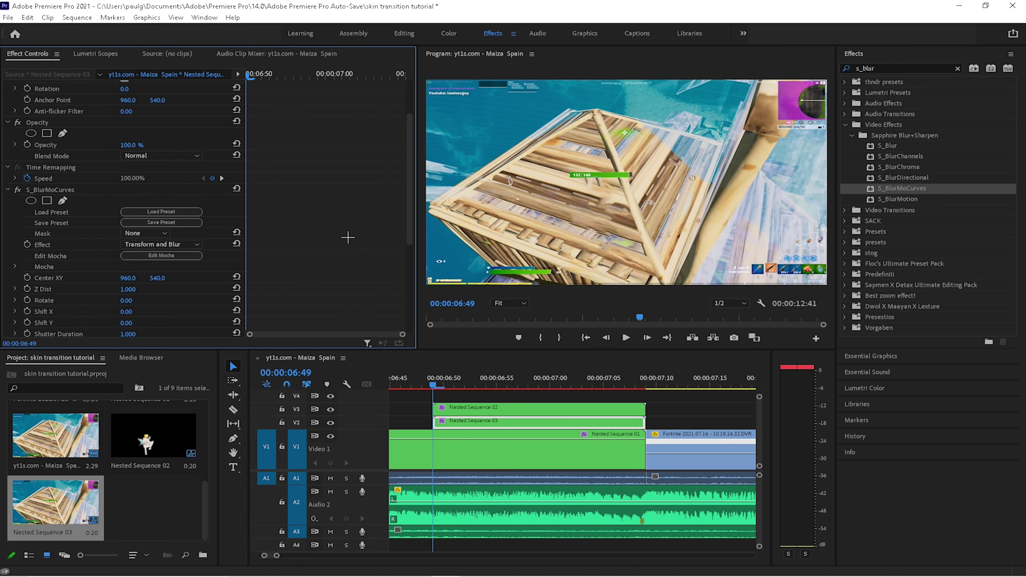
scroll(347, 238, "down", 2)
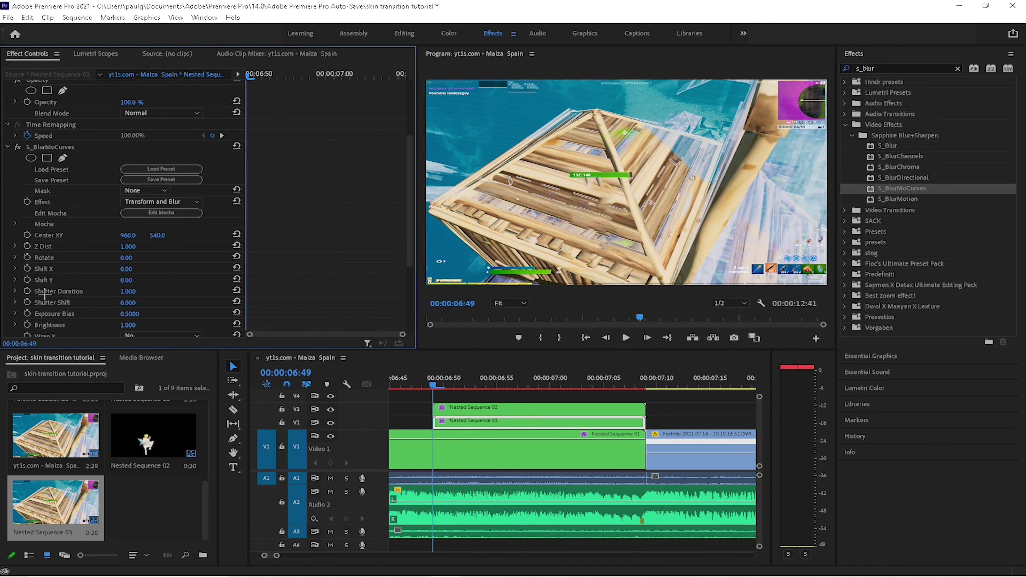
left_click(27, 280)
left_click(137, 280)
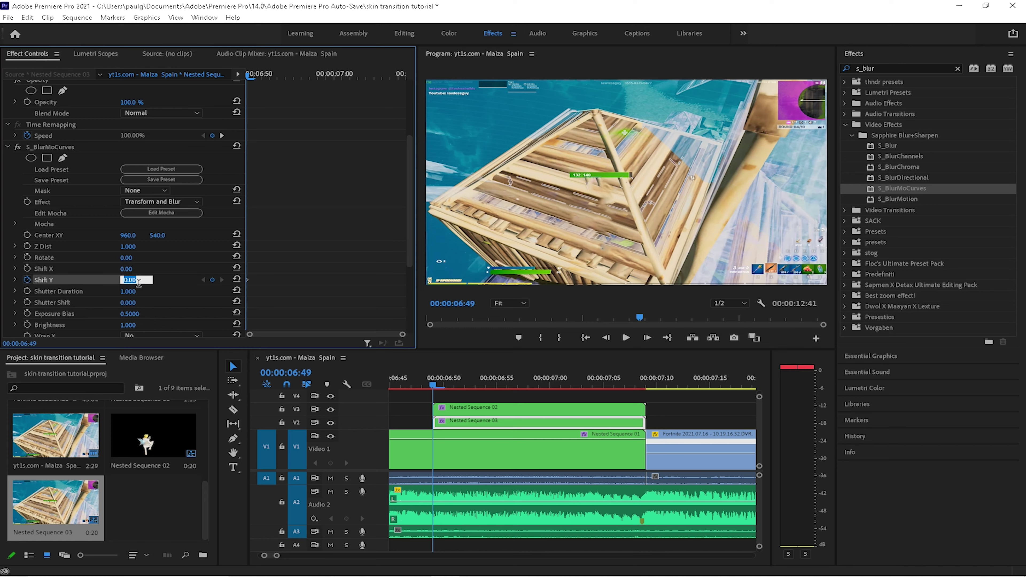
key("Return")
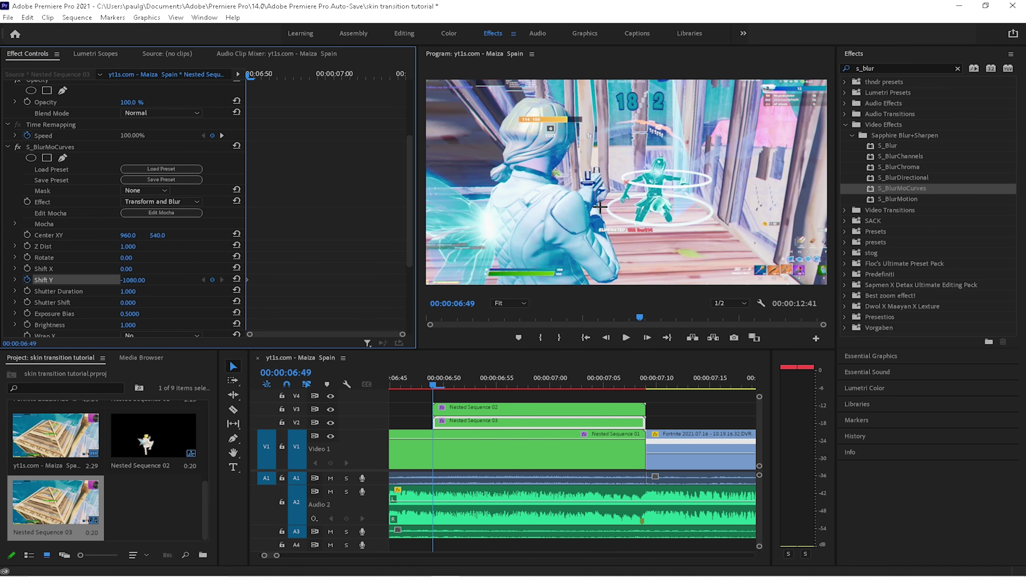
Set the V2 nested sequence's Shift Y to 0 with a keyframe at 00:00:07:09
left_click_drag(261, 83, 404, 76)
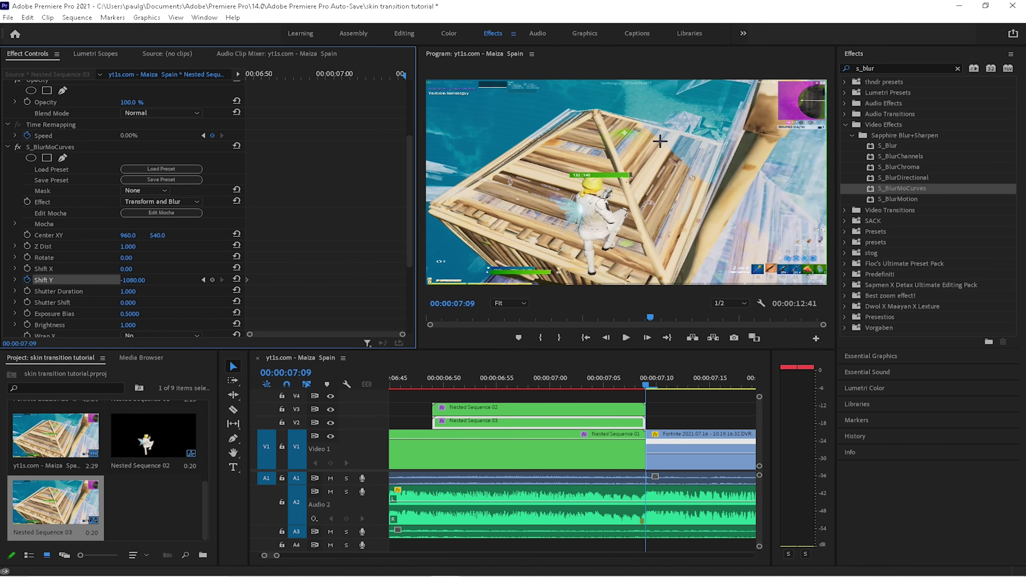
key("minus")
key("minus")
key("minus")
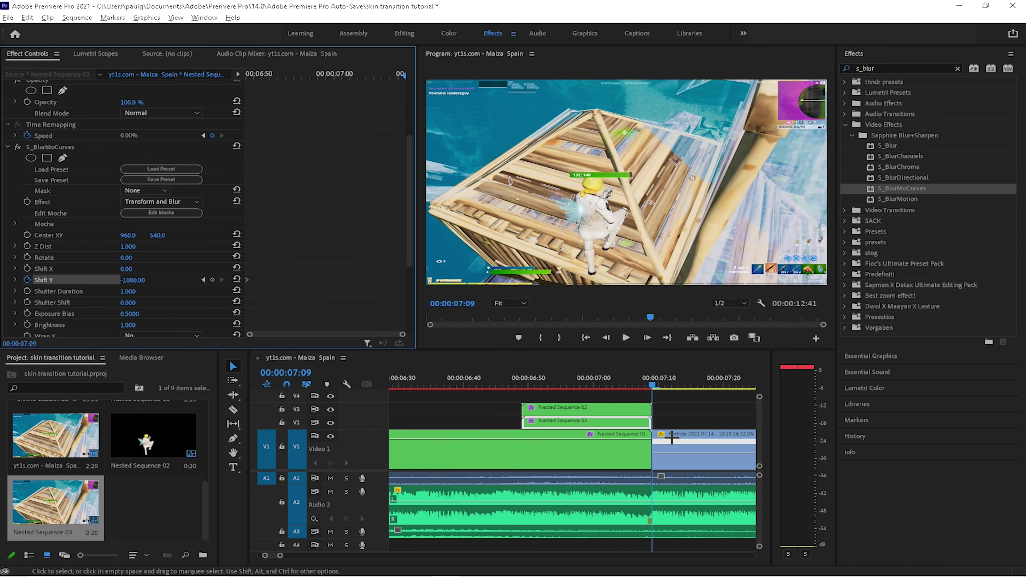
key("equal")
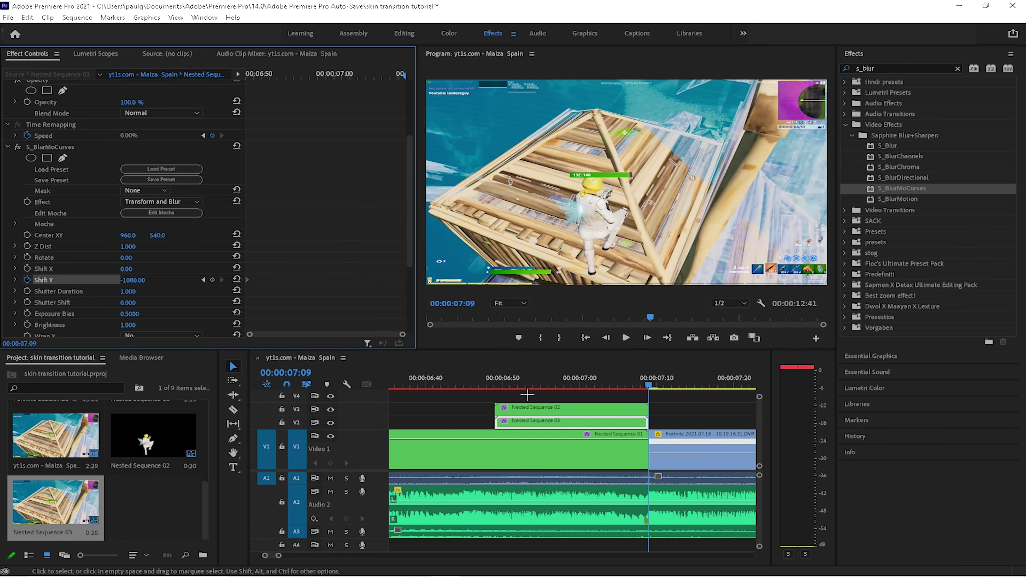
left_click(137, 281)
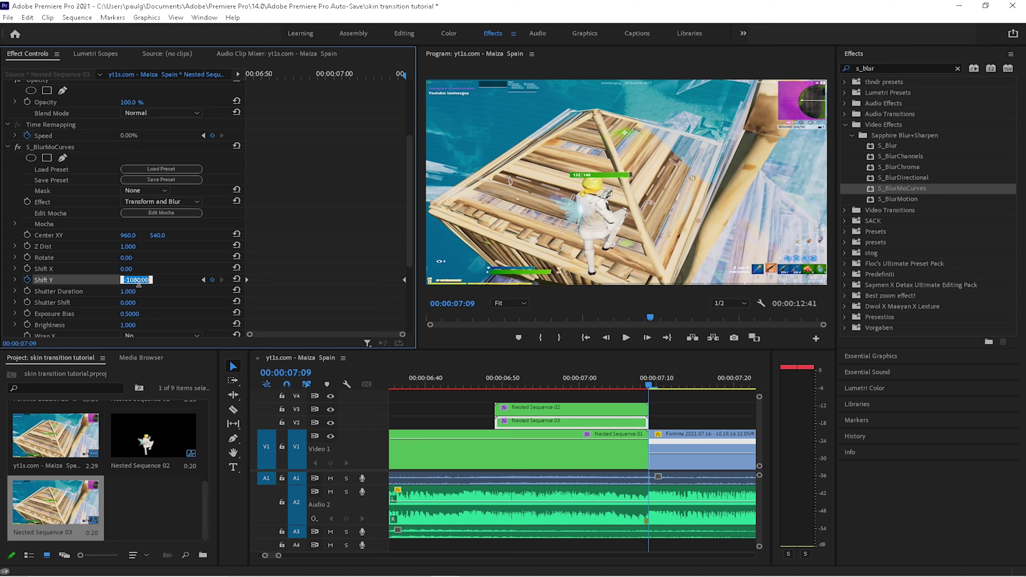
type("0")
key("Return")
Apply Ease Out to both Shift Y keyframes of the V2 nested sequence
left_click(247, 280)
right_click(405, 280)
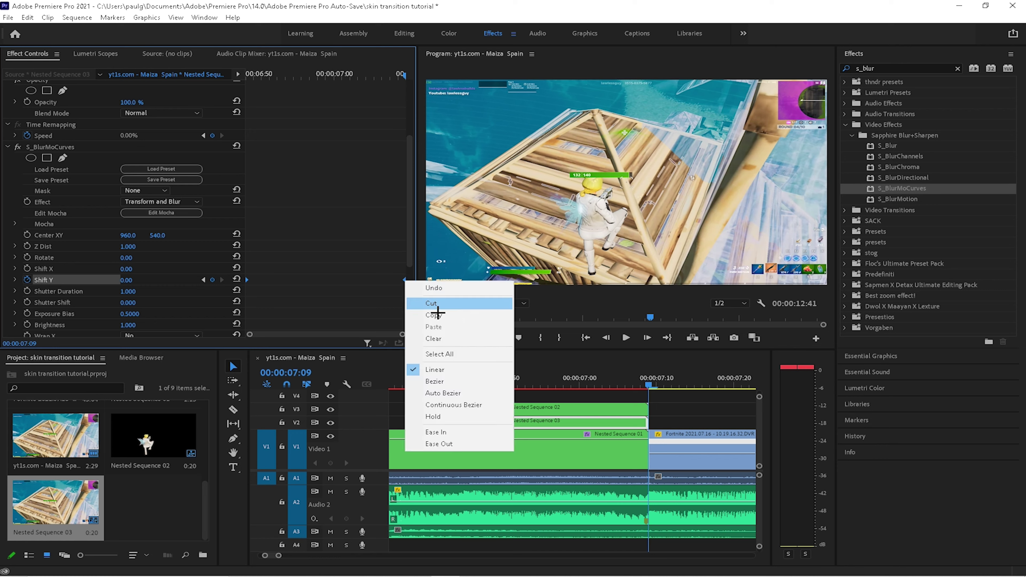
left_click(458, 444)
Examine the timeline around 00:00:07:09 and compare the frames where the nested sequences meet the next gameplay clip
key("minus")
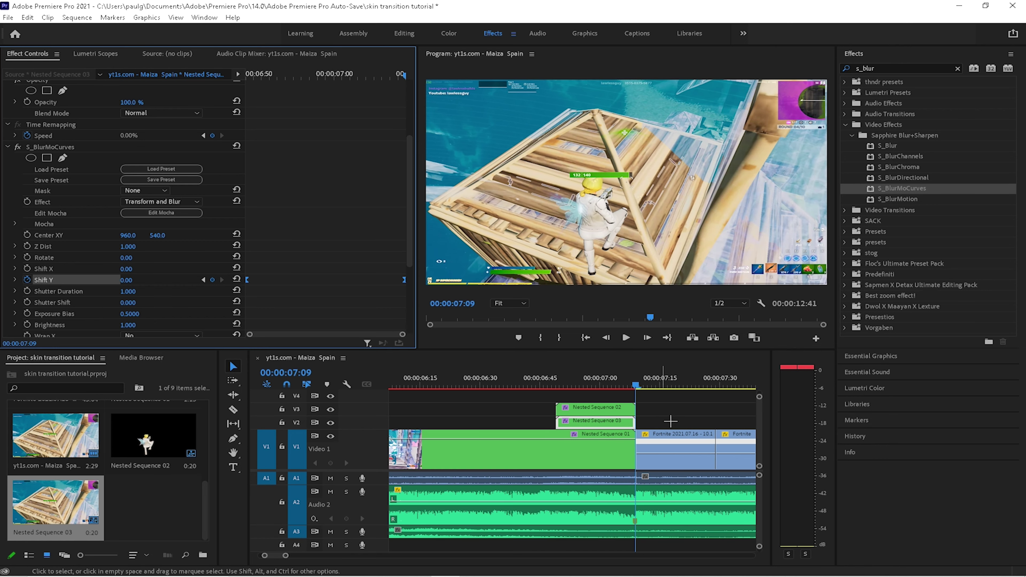
key("minus")
key("equal")
key("equal")
key("equal")
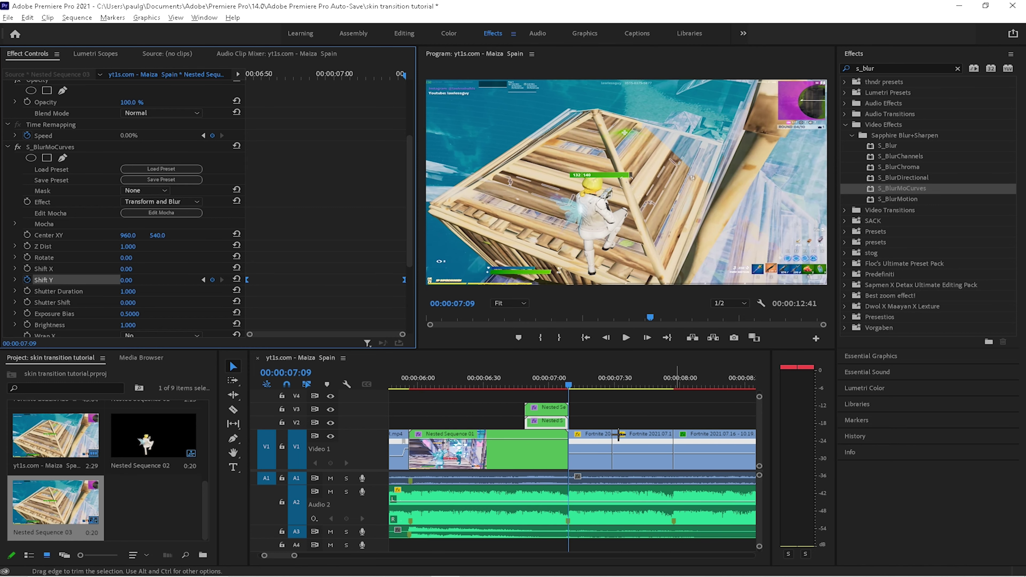
scroll(584, 425, "down", 3)
scroll(582, 456, "up", 2)
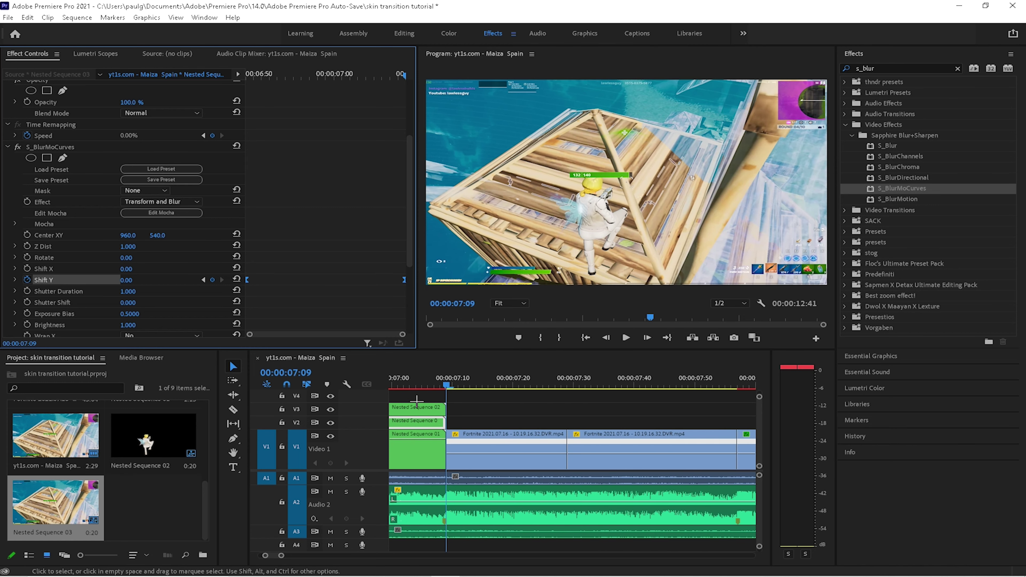
scroll(581, 460, "down", 2)
scroll(424, 431, "up", 1)
scroll(531, 452, "up", 2)
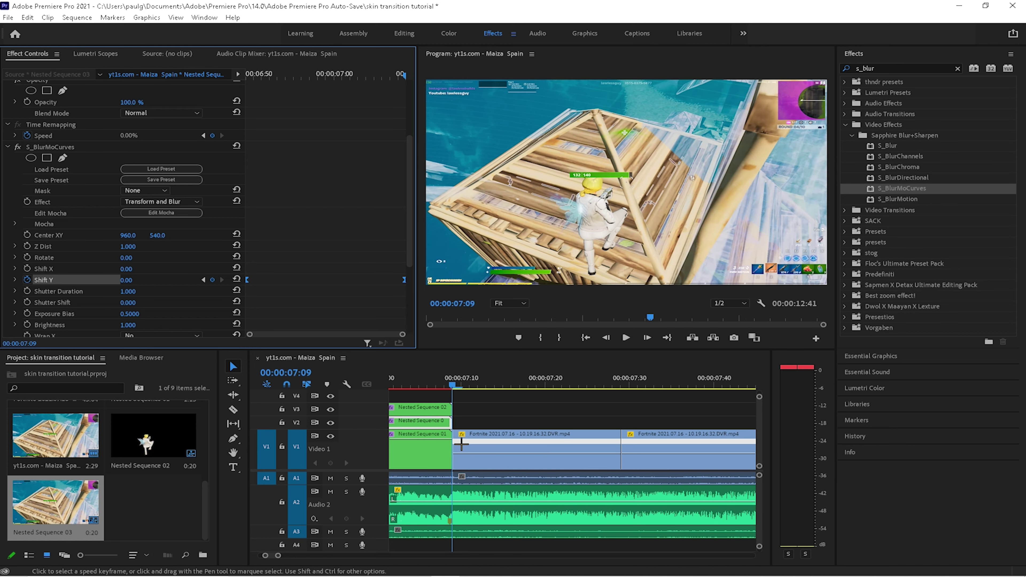
scroll(535, 428, "down", 4)
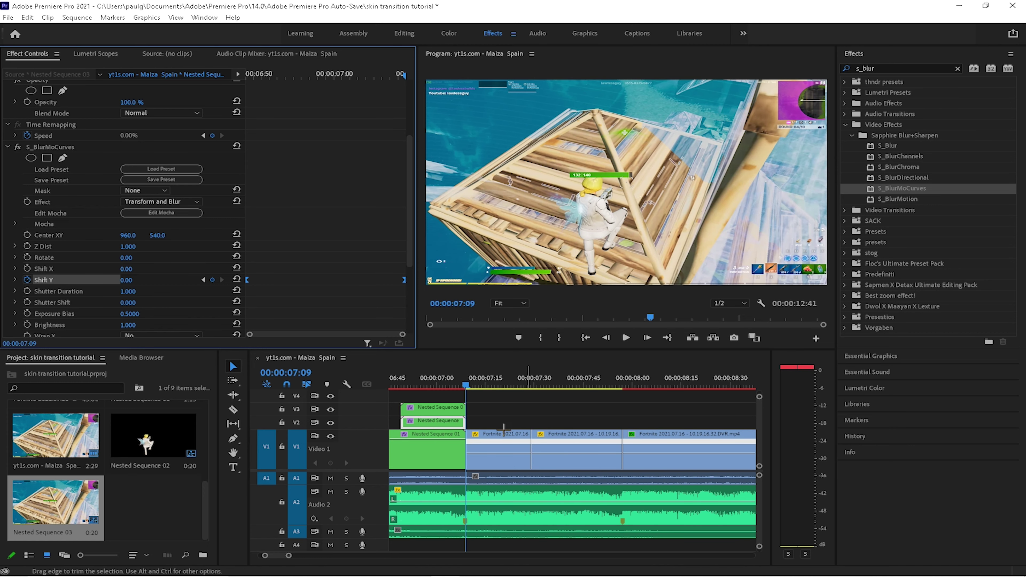
left_click(483, 395)
key("Right")
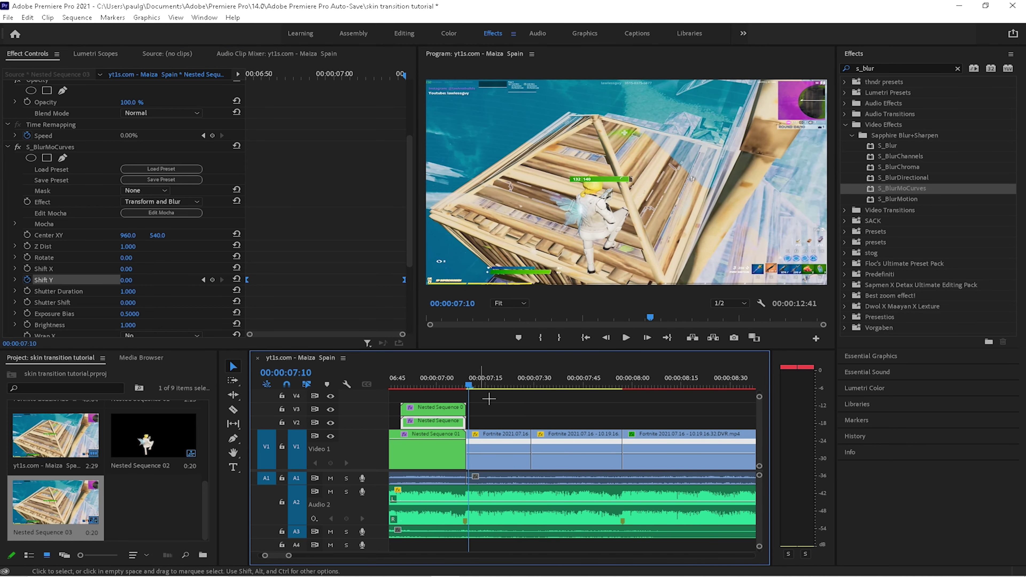
scroll(491, 413, "up", 2)
scroll(494, 427, "up", 1)
key("Left")
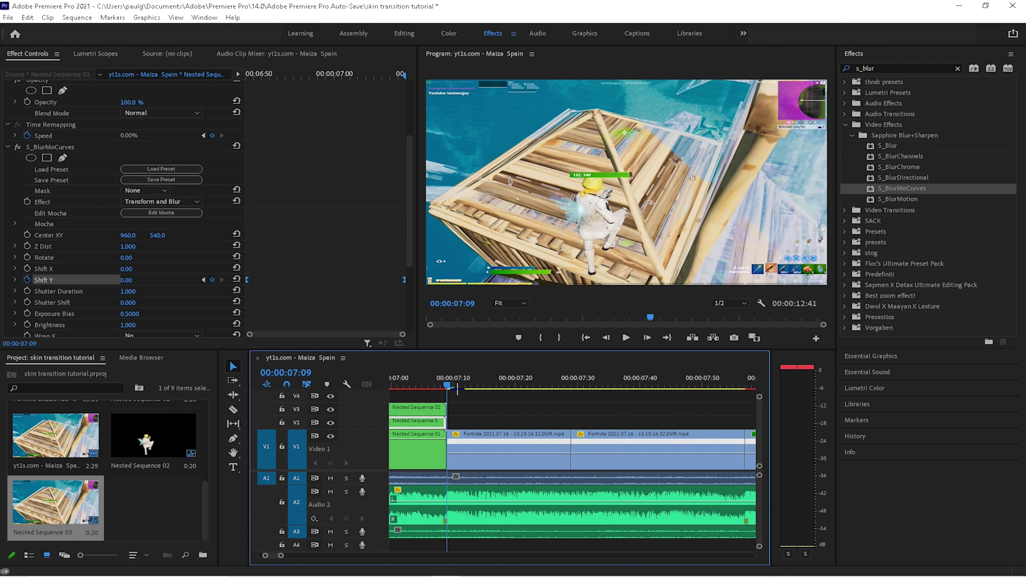
scroll(475, 441, "down", 1)
Find the light beat shake preset, apply it to the V1 clip directly after the nested sequences, and save the project
double_click(889, 68)
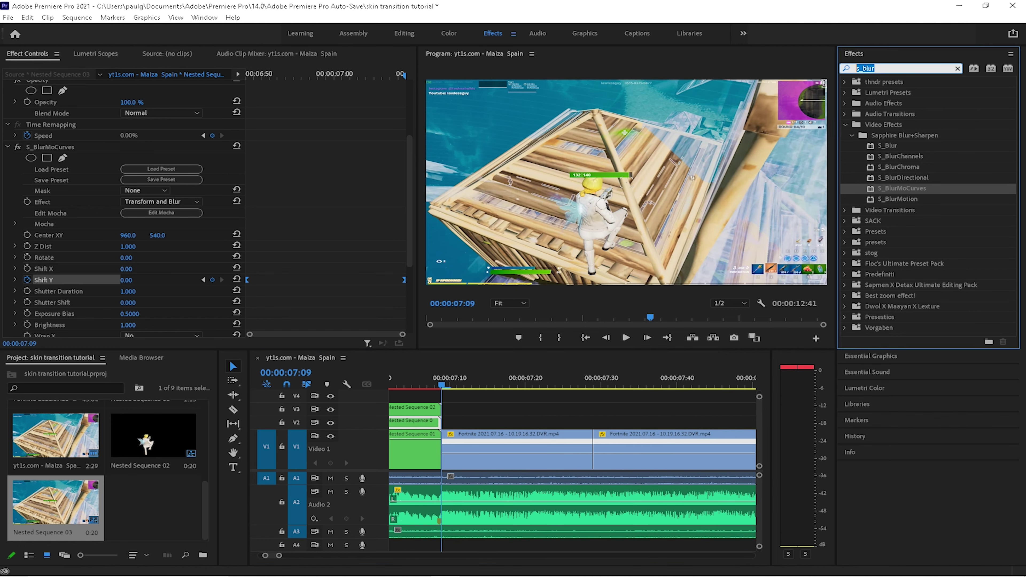
key("BackSpace")
type("light")
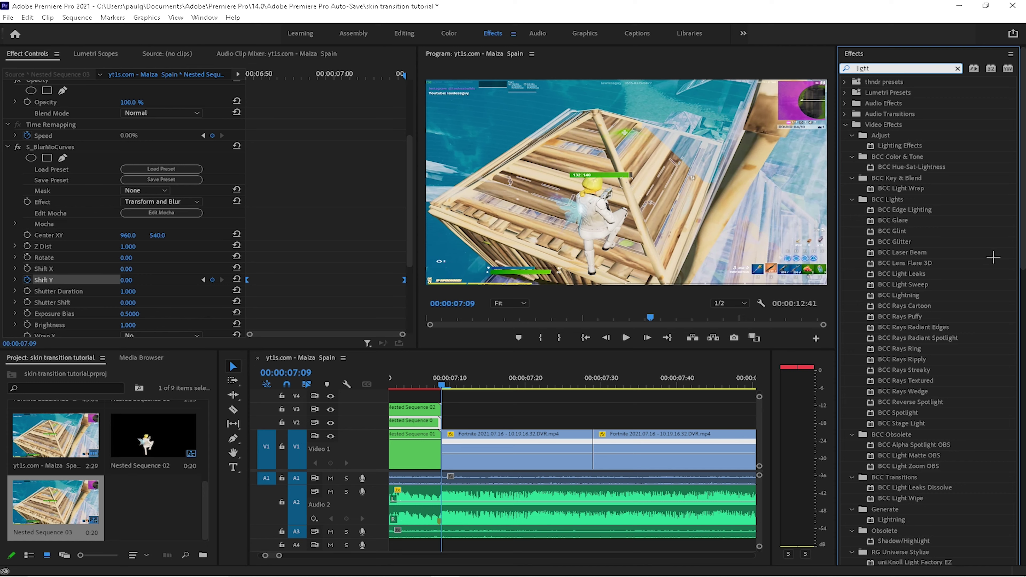
type(" beat")
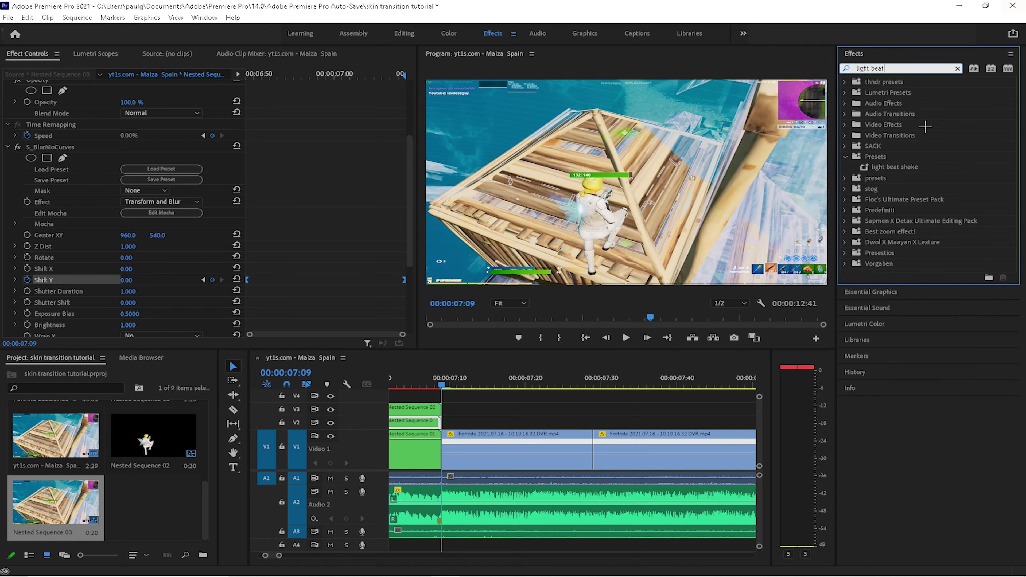
left_click_drag(934, 172, 477, 452)
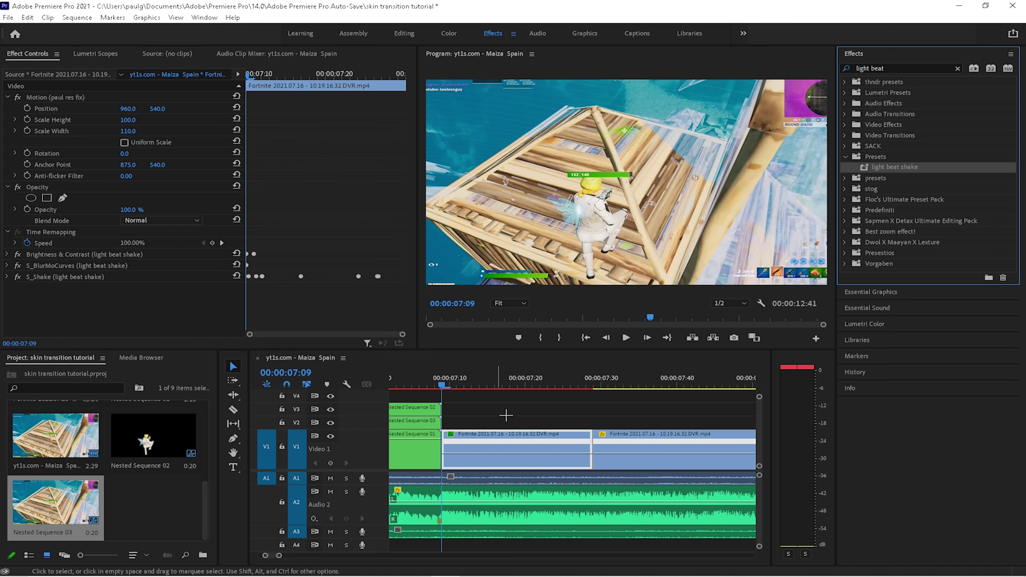
left_click(511, 411)
key("ctrl+s")
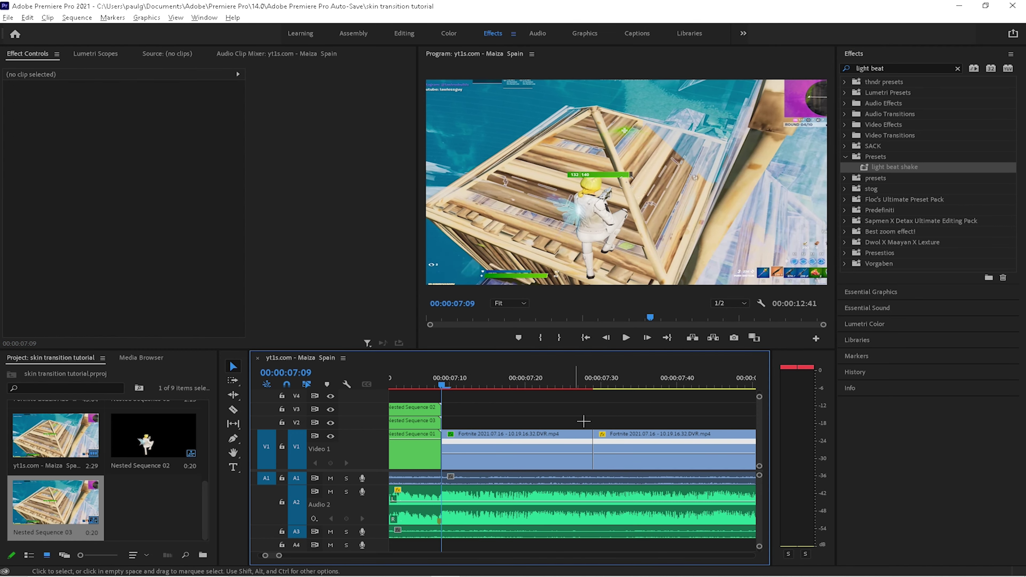
Move the playhead to 00:00:06:47, just before the skin transition, and save the project
key("minus")
key("minus")
key("minus")
scroll(570, 425, "up", 5)
scroll(567, 424, "down", 3)
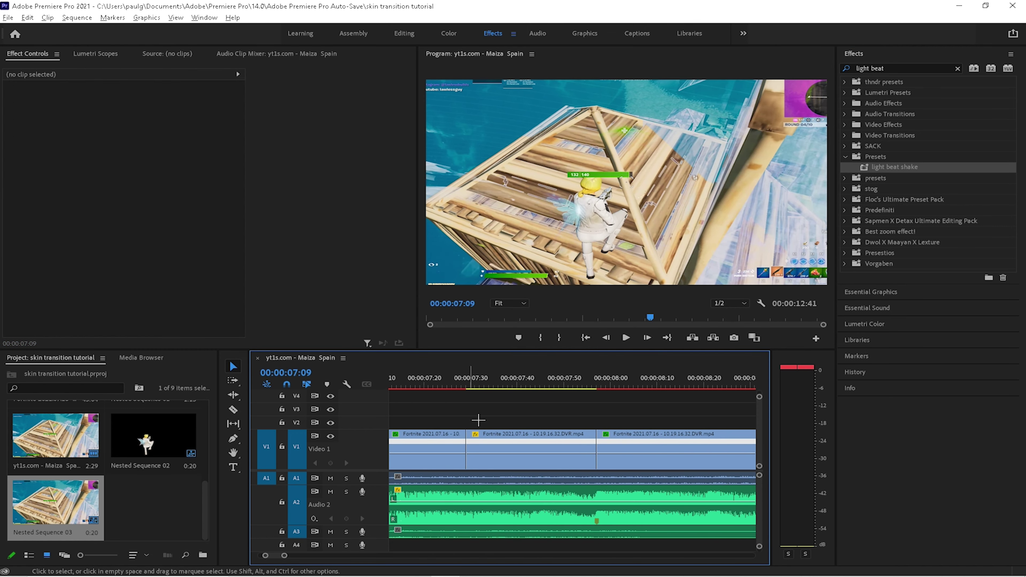
scroll(479, 421, "down", 6)
scroll(502, 423, "up", 3)
left_click_drag(524, 391, 477, 393)
key("minus")
key("minus")
key("minus")
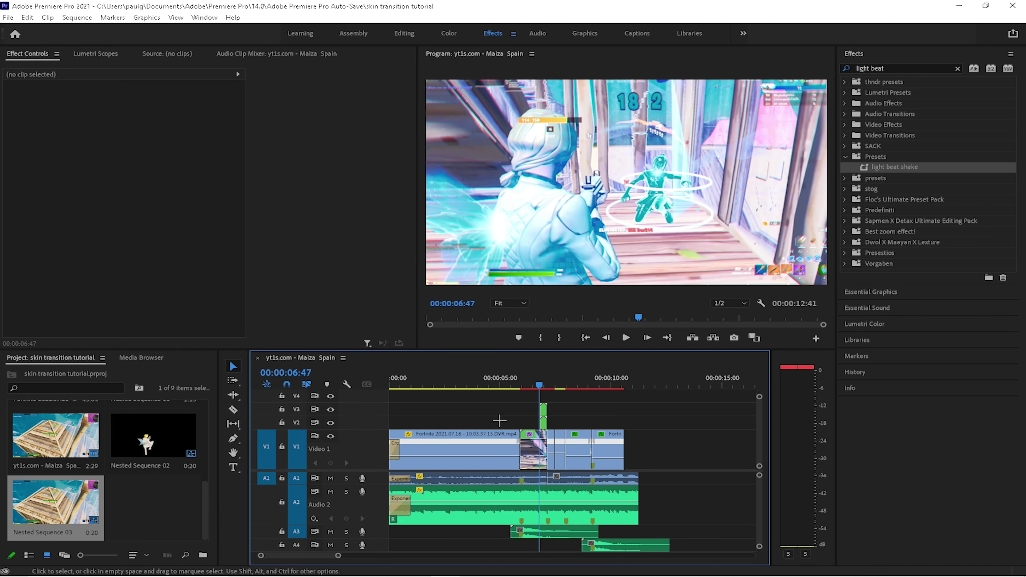
key("ctrl+s")
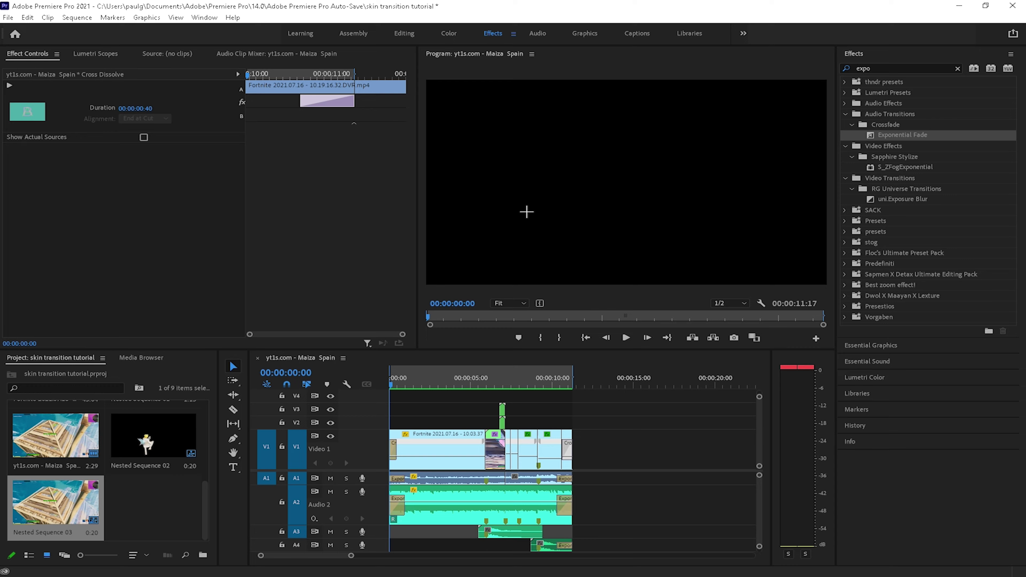
Play the finished sequence from the beginning to review the skin transition
key("space")
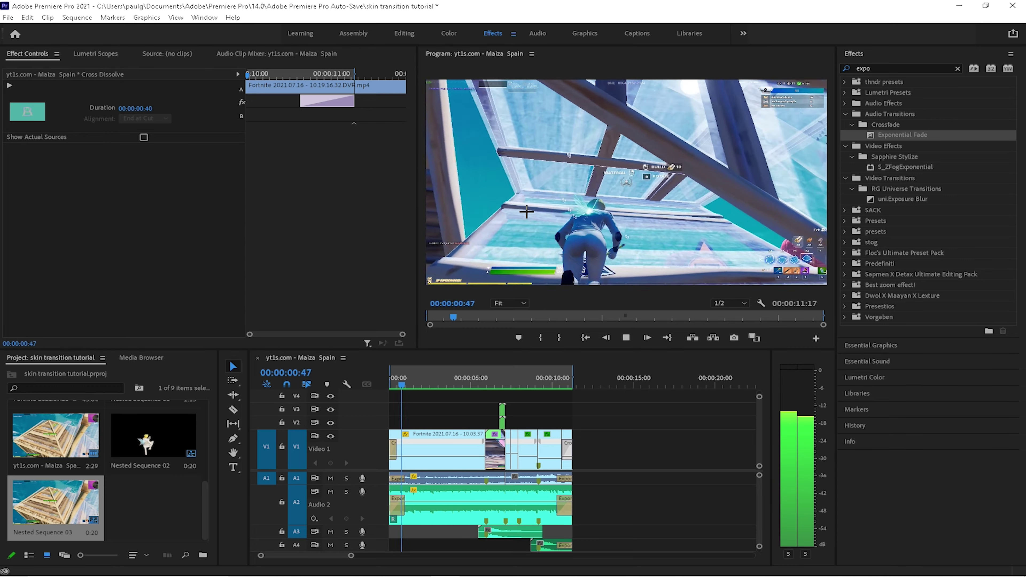